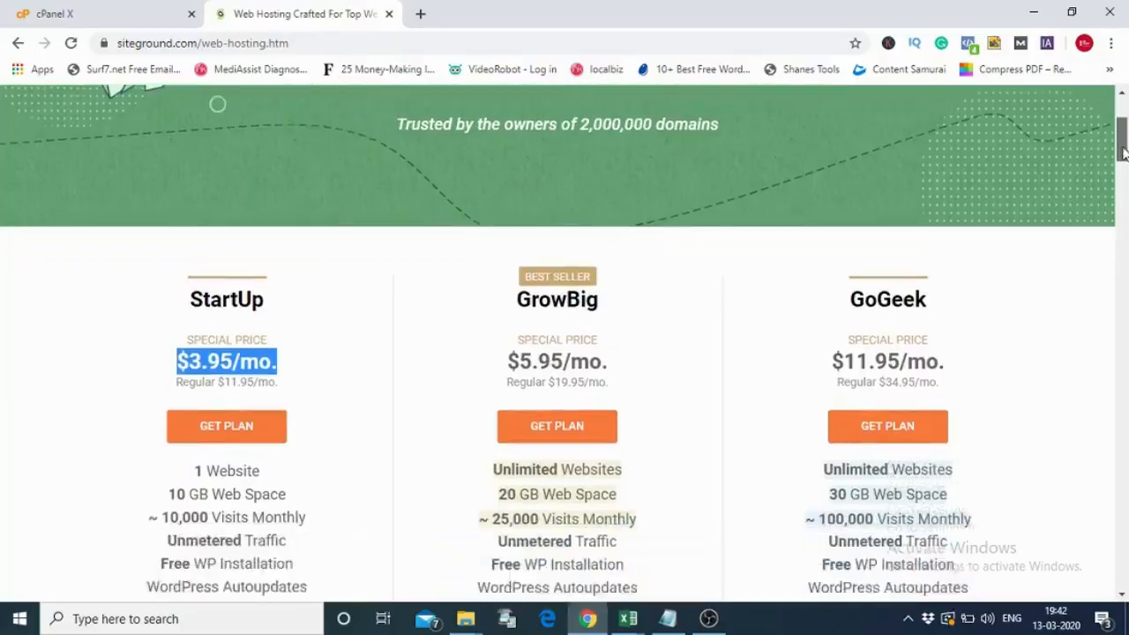
- Scroll to the StartUp, GrowBig and GoGeek plan cards ($3.95, $5.95, $11.95 per month)
drag(1122, 157, 1122, 163)
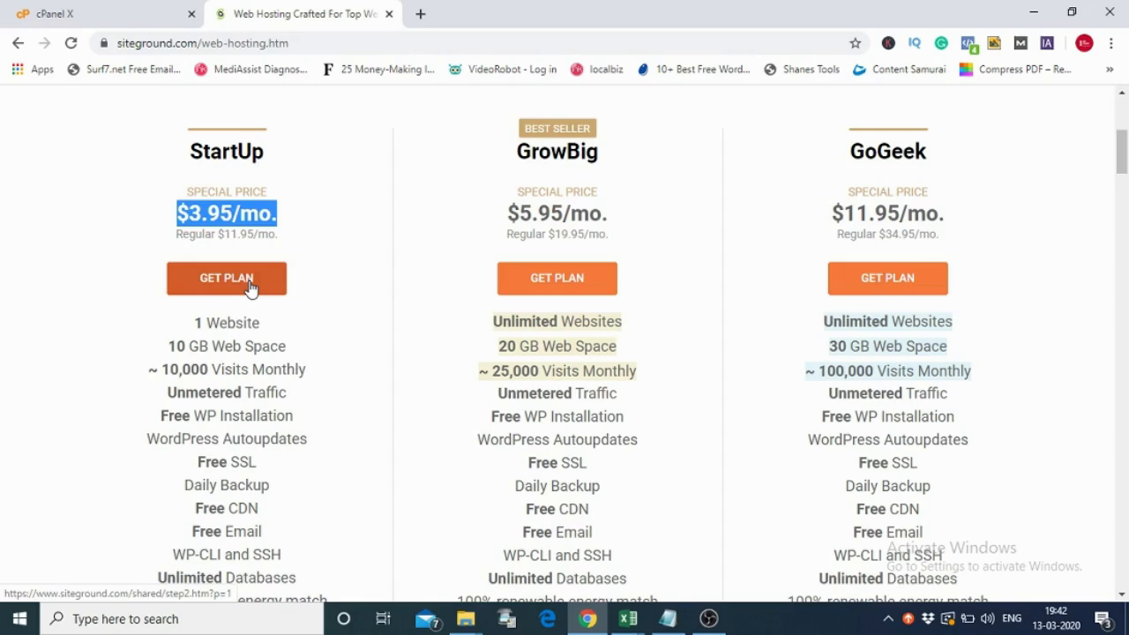
- Start a StartUp plan sign-up and mark that you already have a domain
click(250, 287)
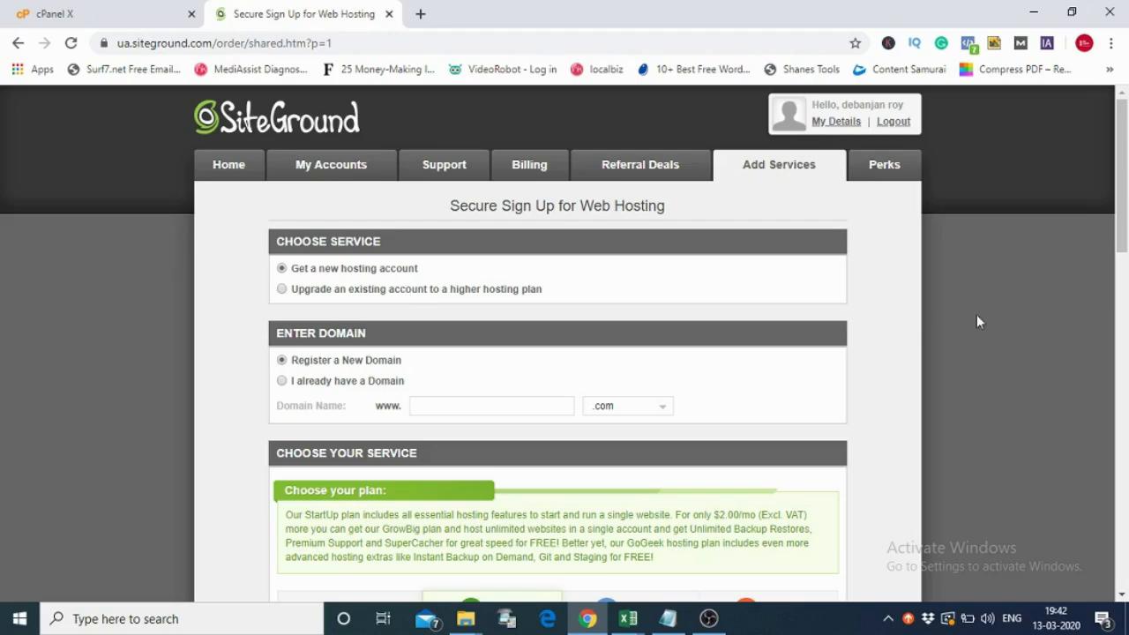
drag(1122, 185, 1122, 222)
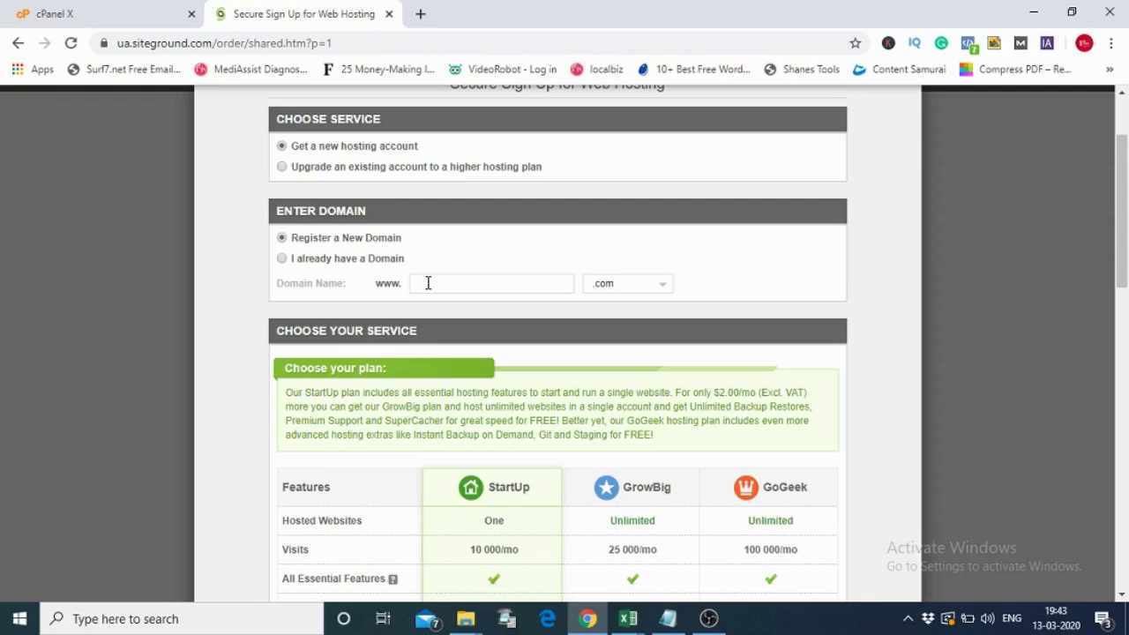
click(282, 259)
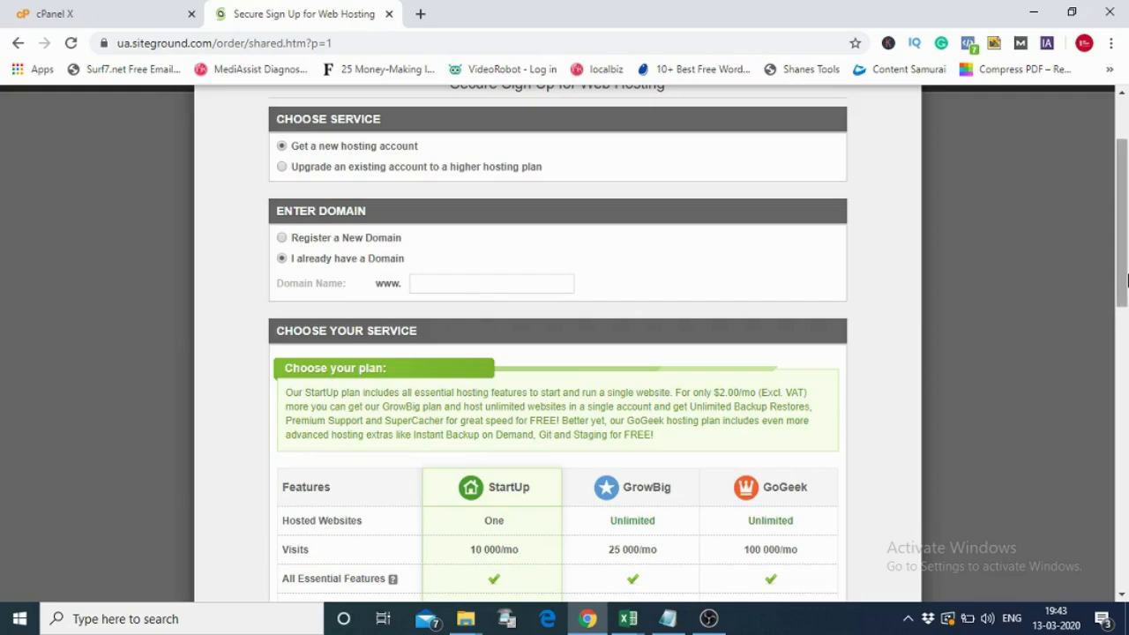
drag(1124, 267, 1125, 351)
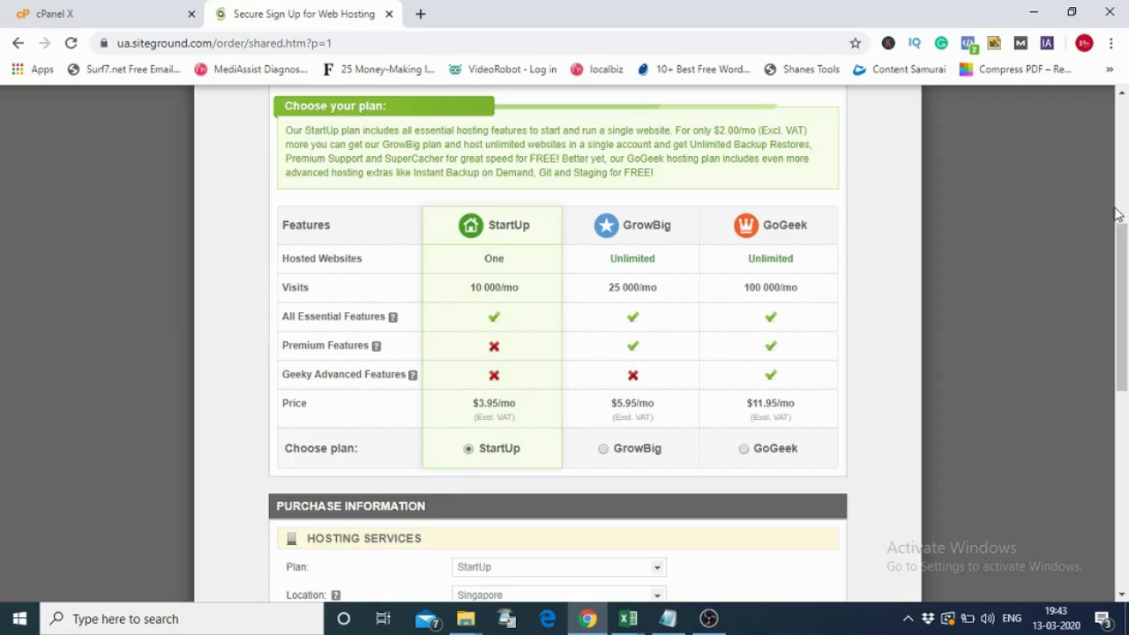
- Keep Singapore as location and choose a 36-month period at $3.95/mo, totalling 142.20 USD
drag(1125, 247, 1126, 361)
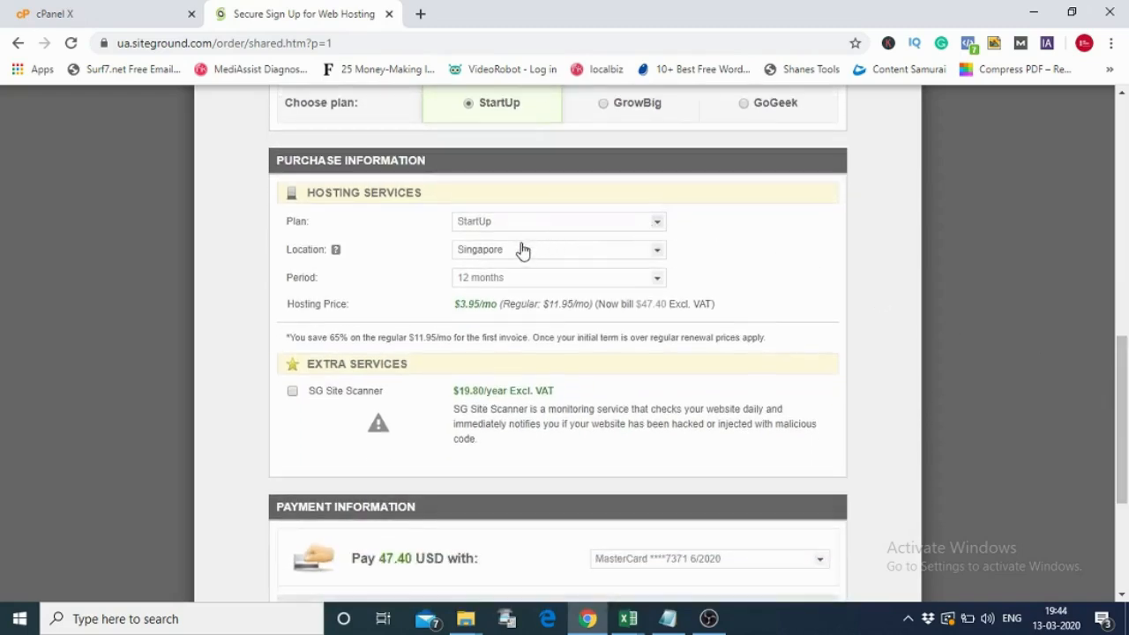
click(662, 255)
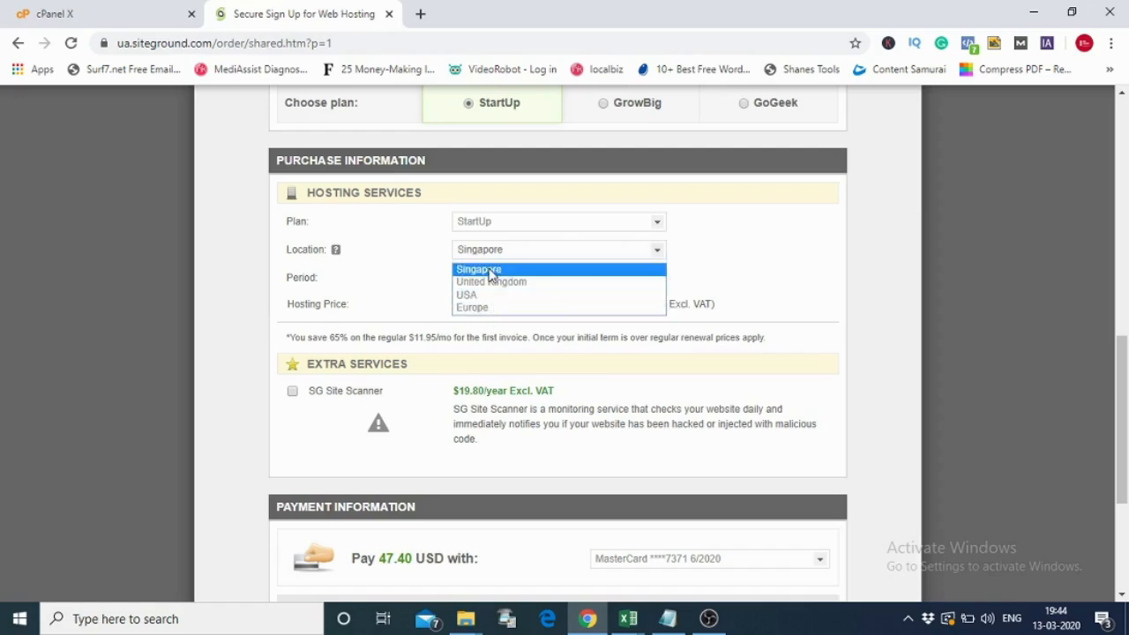
click(492, 269)
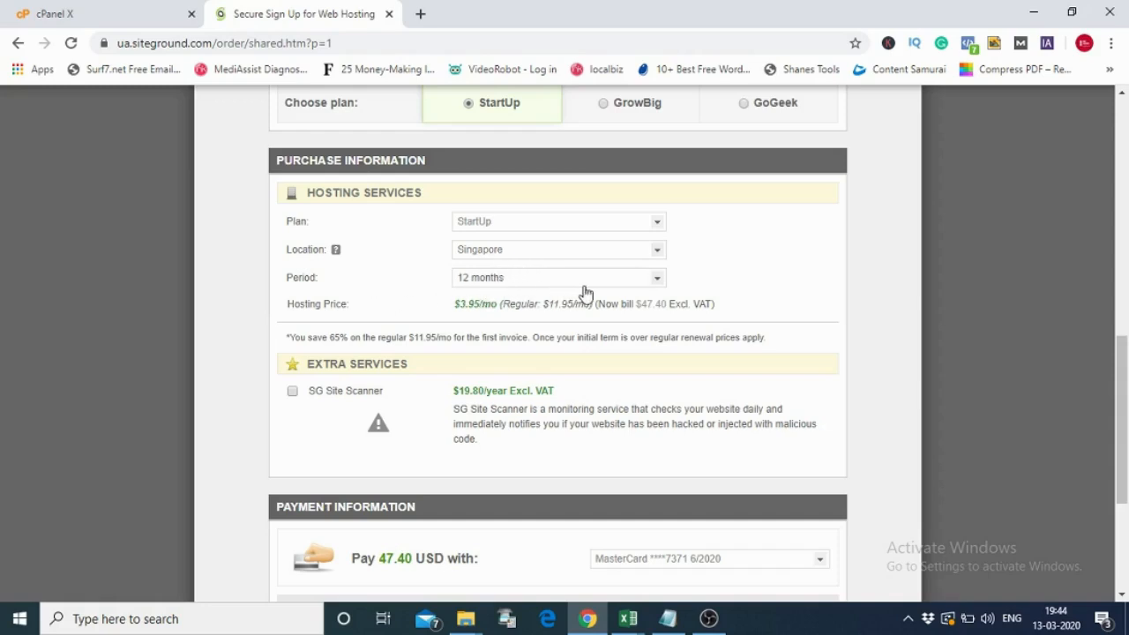
click(657, 282)
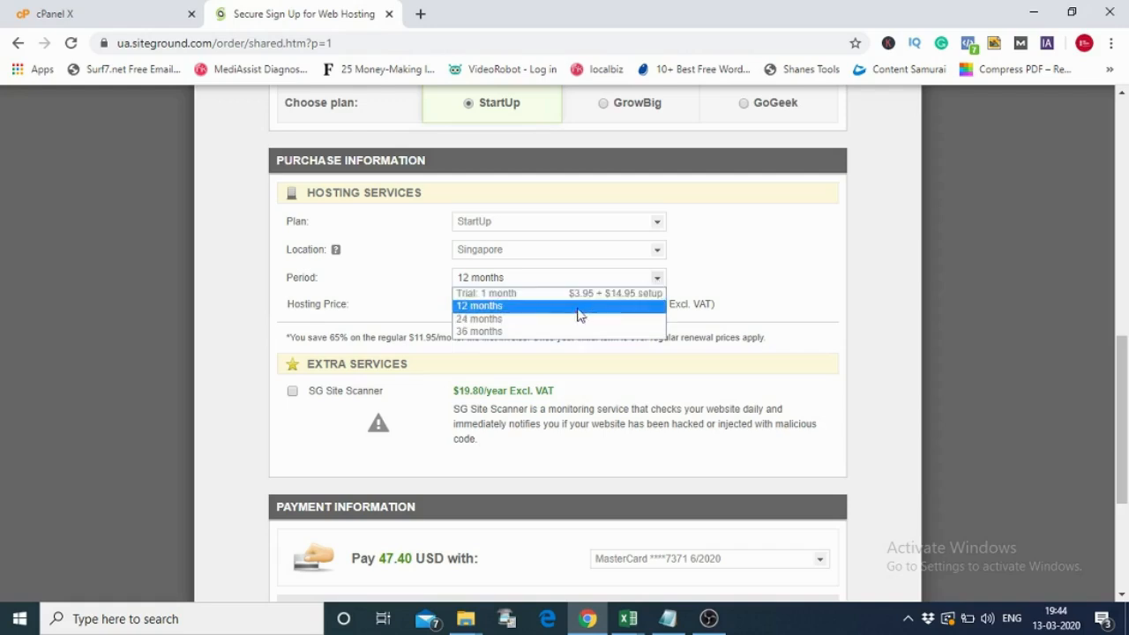
click(551, 332)
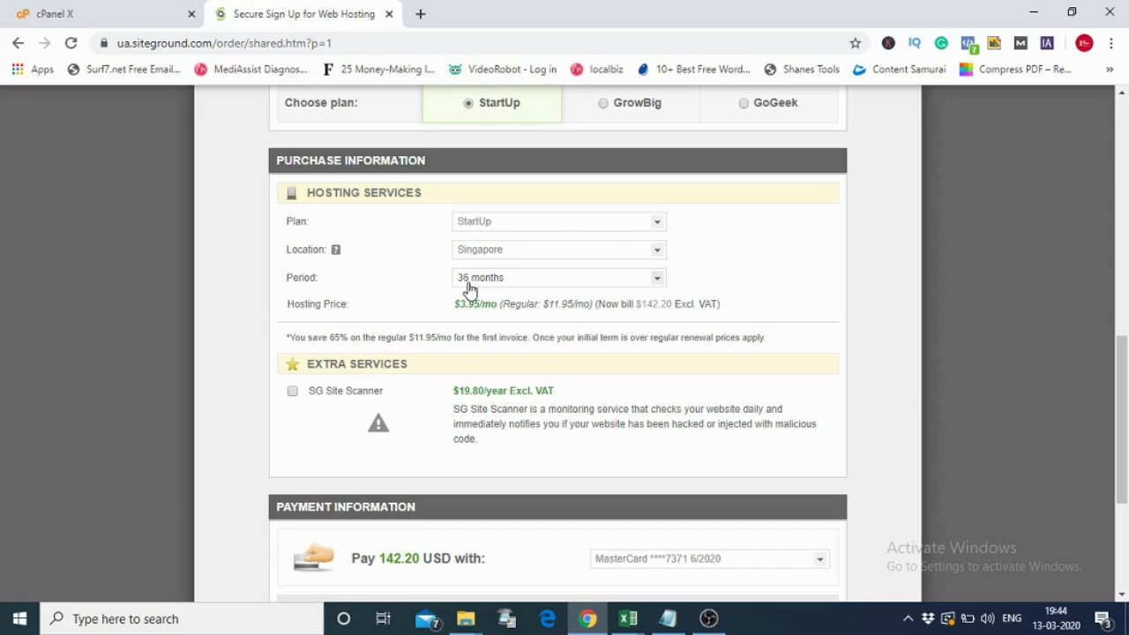
drag(454, 304, 495, 307)
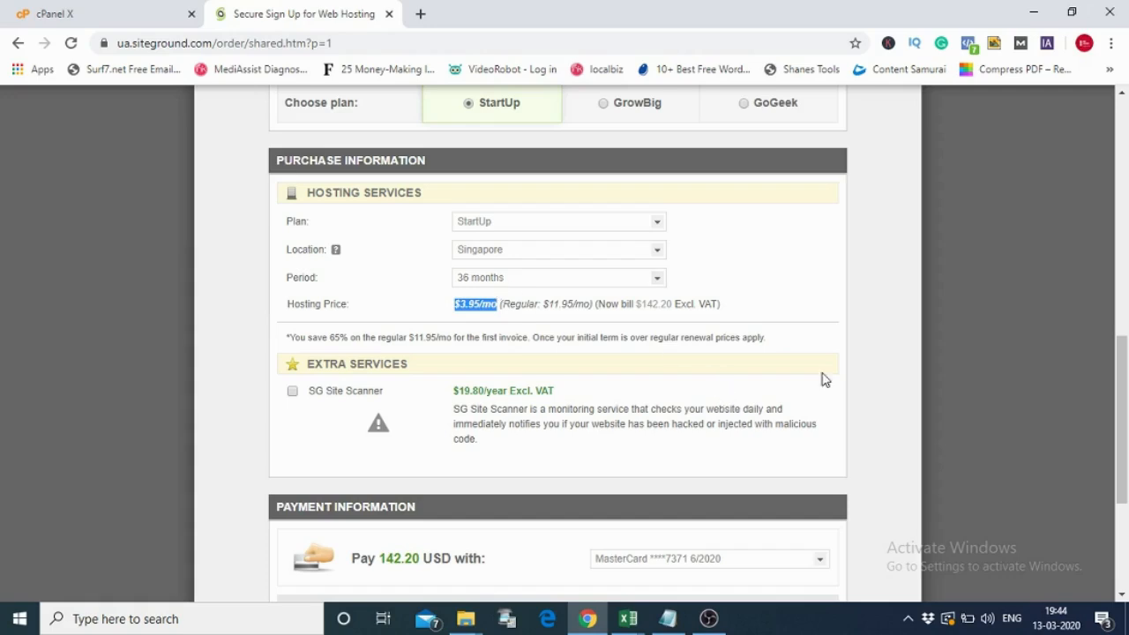
drag(1126, 377, 1125, 488)
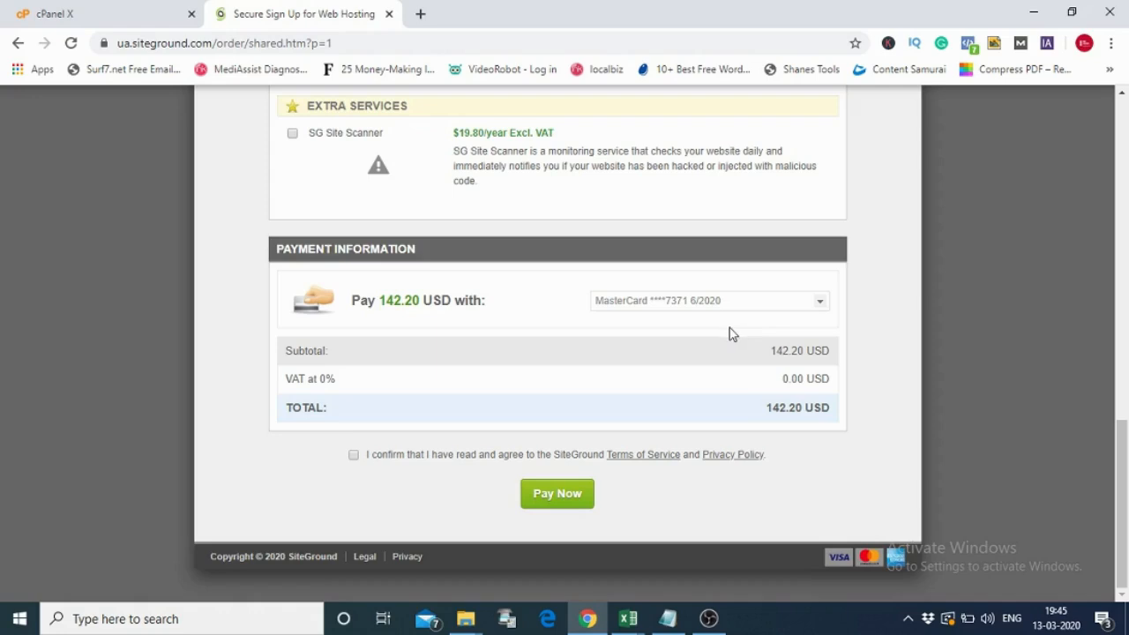
- Pay with a new credit card, focus Card Number, and accept the terms and privacy policy
click(821, 307)
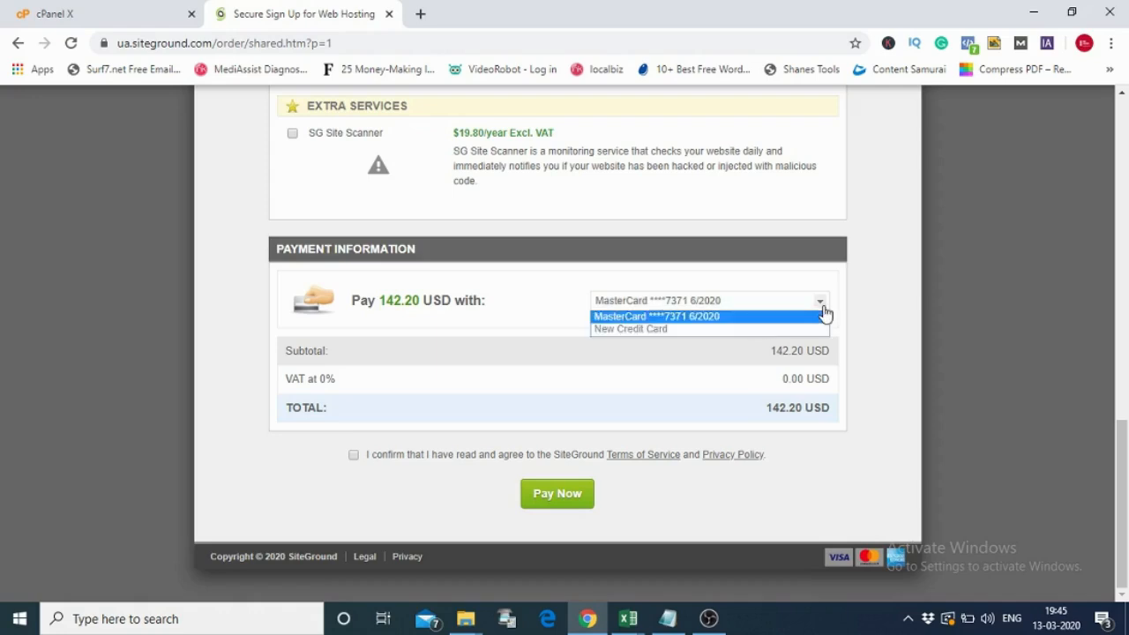
click(776, 330)
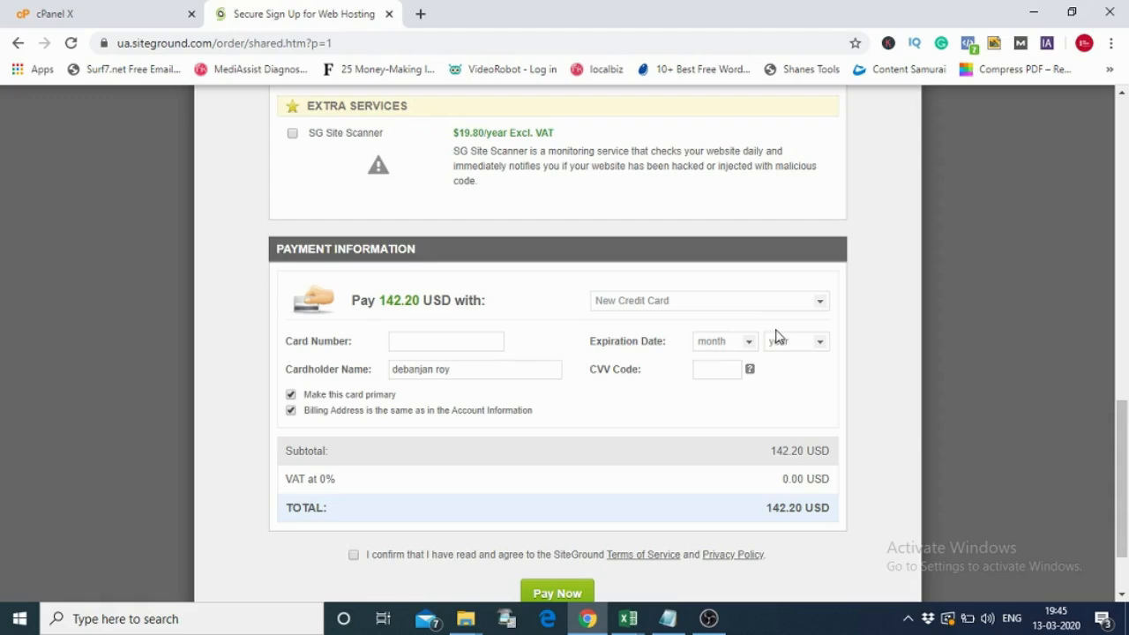
click(417, 346)
click(354, 555)
drag(1122, 459, 1122, 416)
drag(1122, 412, 1108, 150)
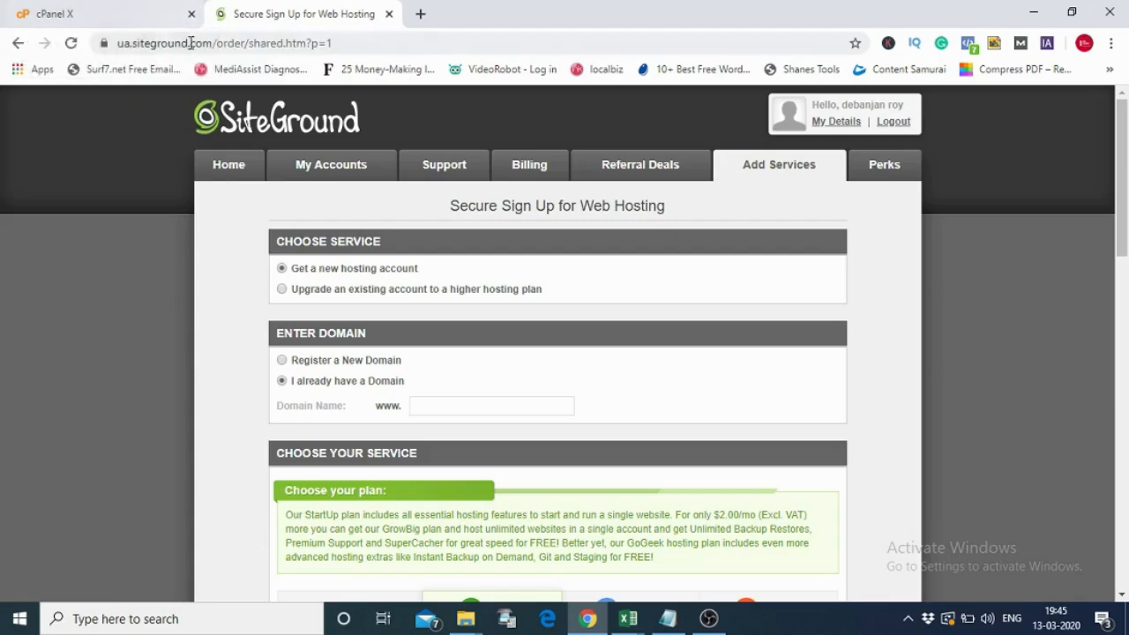
- In the cPanel tab, go to Subdomains under Domains and focus the subdomain name field
click(135, 19)
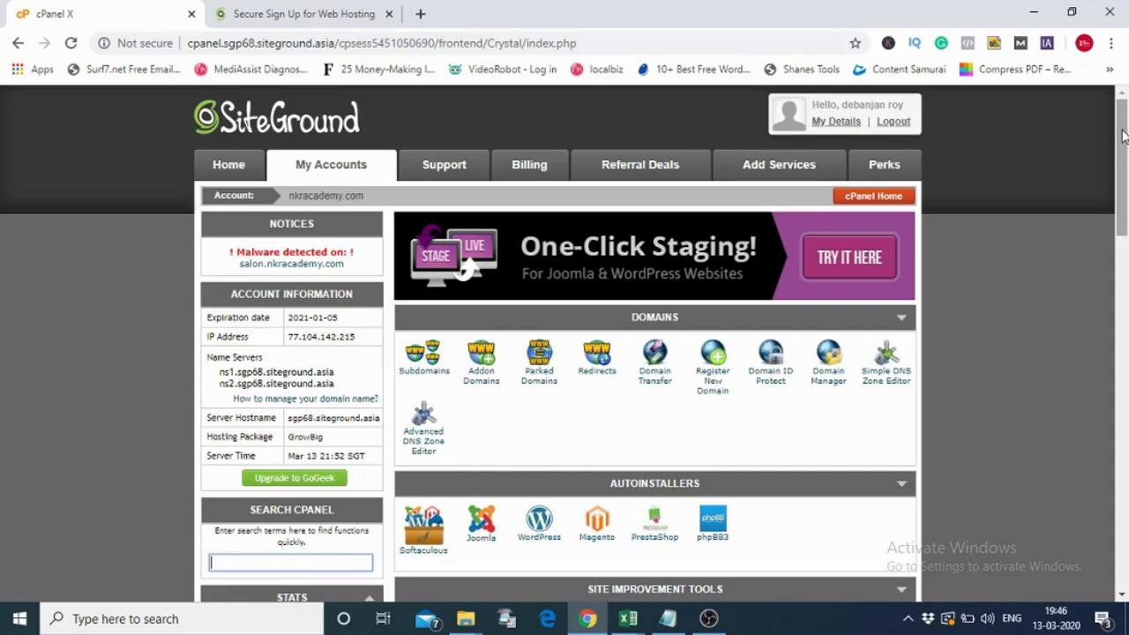
drag(1123, 134, 1126, 166)
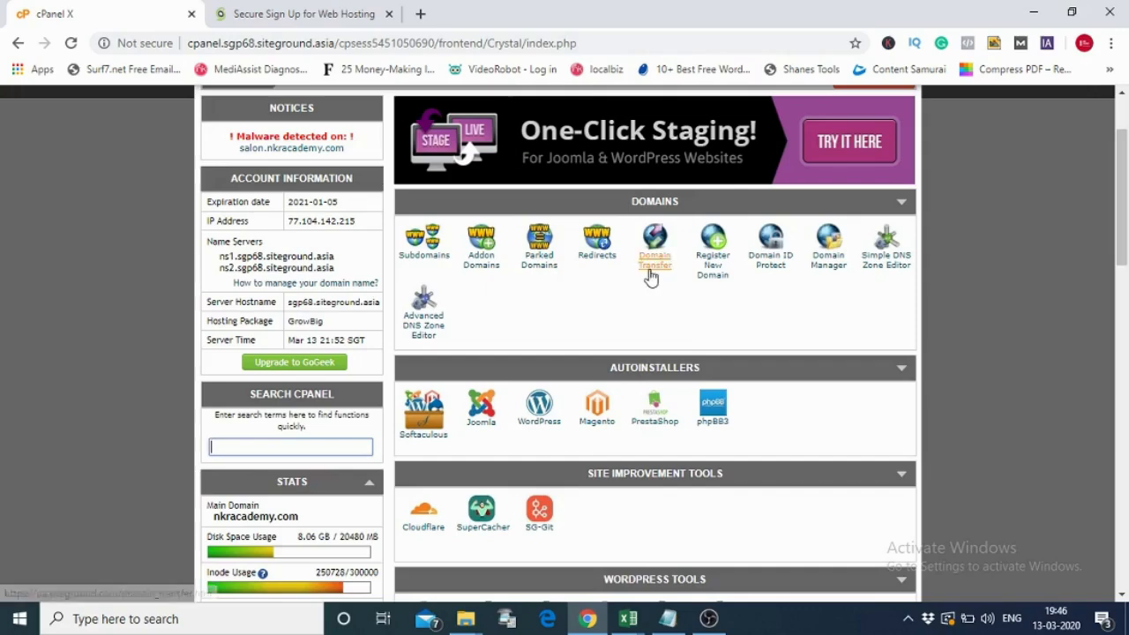
click(429, 245)
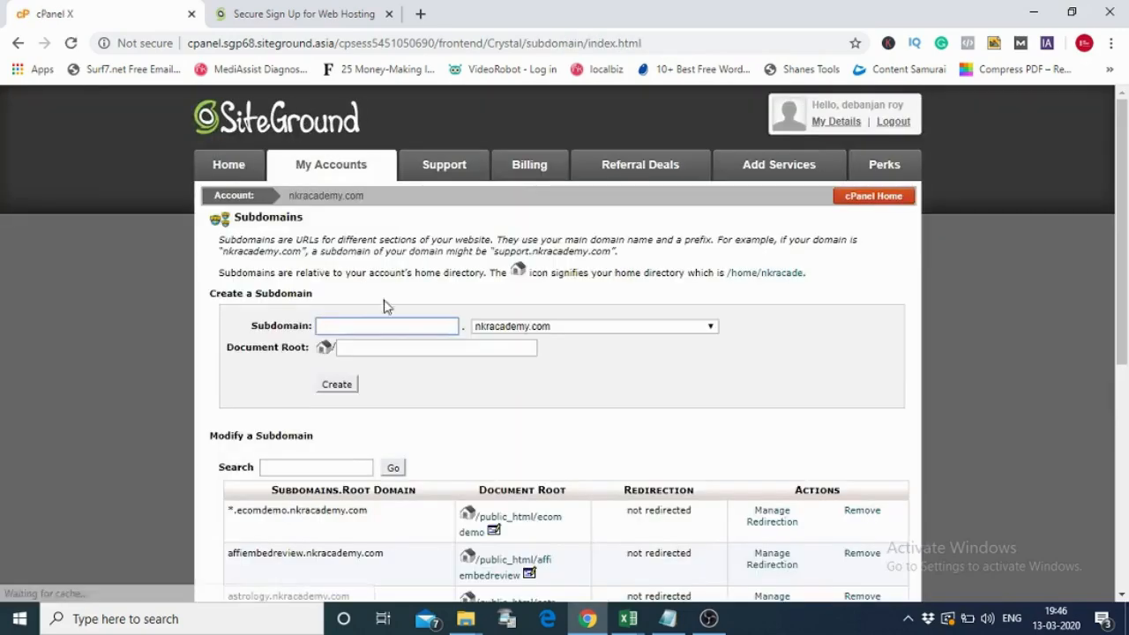
click(352, 325)
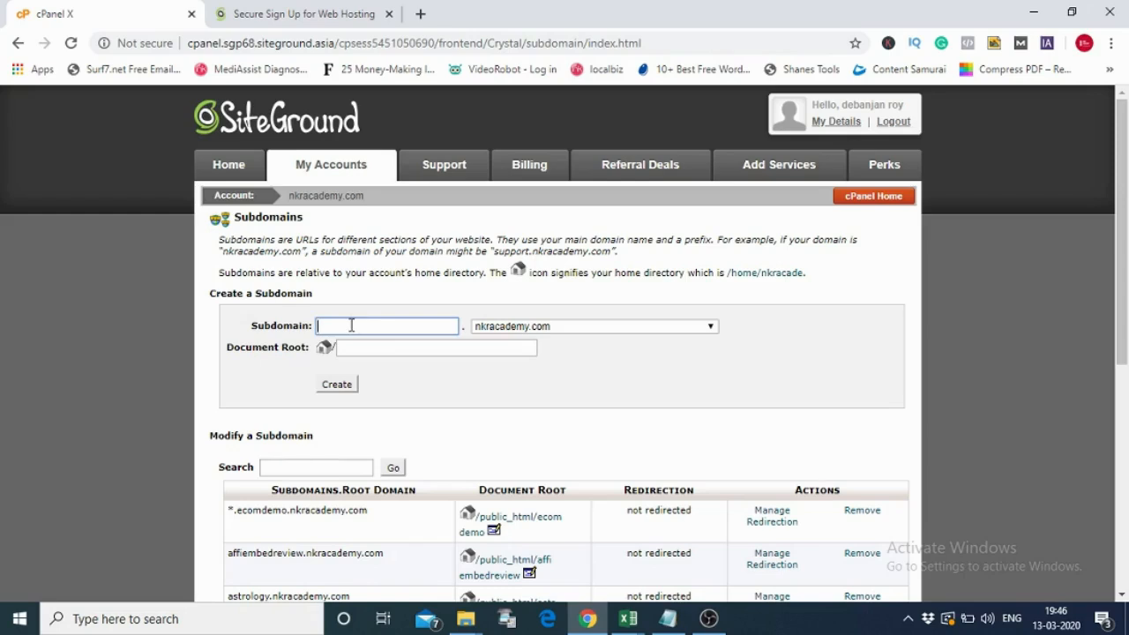
- Create the sitegroundtutorial.nkracademy.com subdomain, then go back to cPanel Home
text(siteground tutorial)
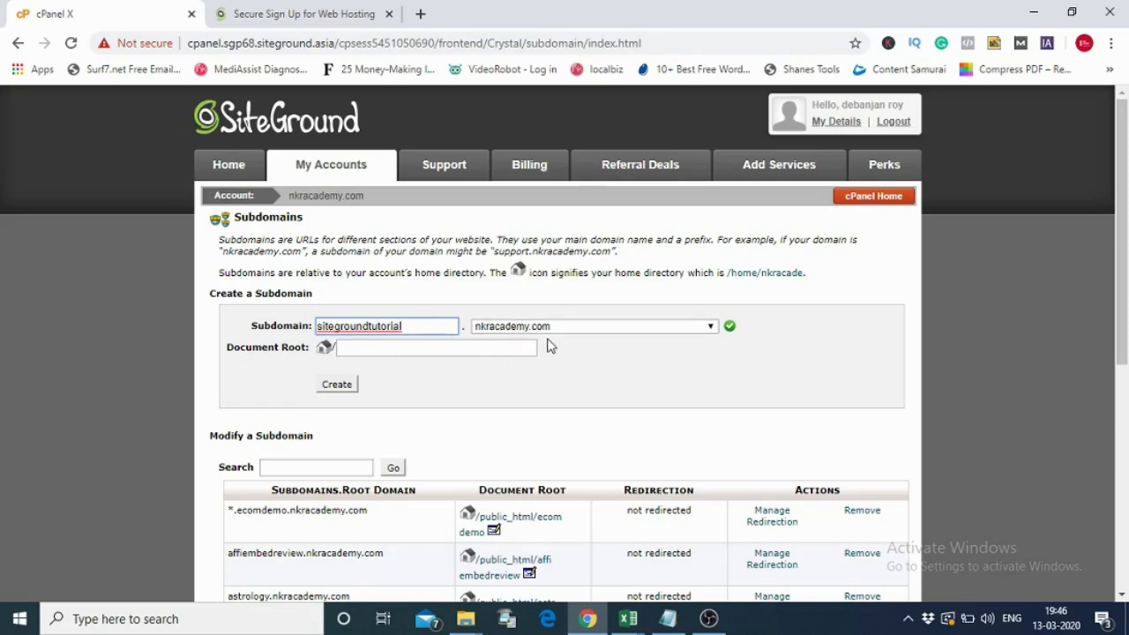
click(336, 384)
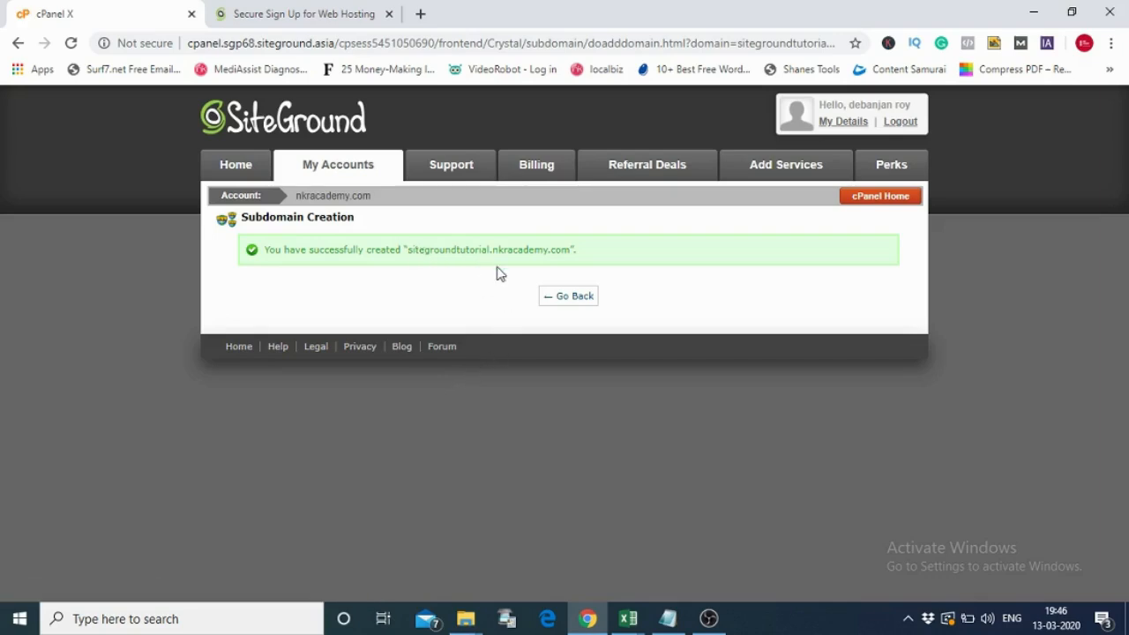
click(557, 305)
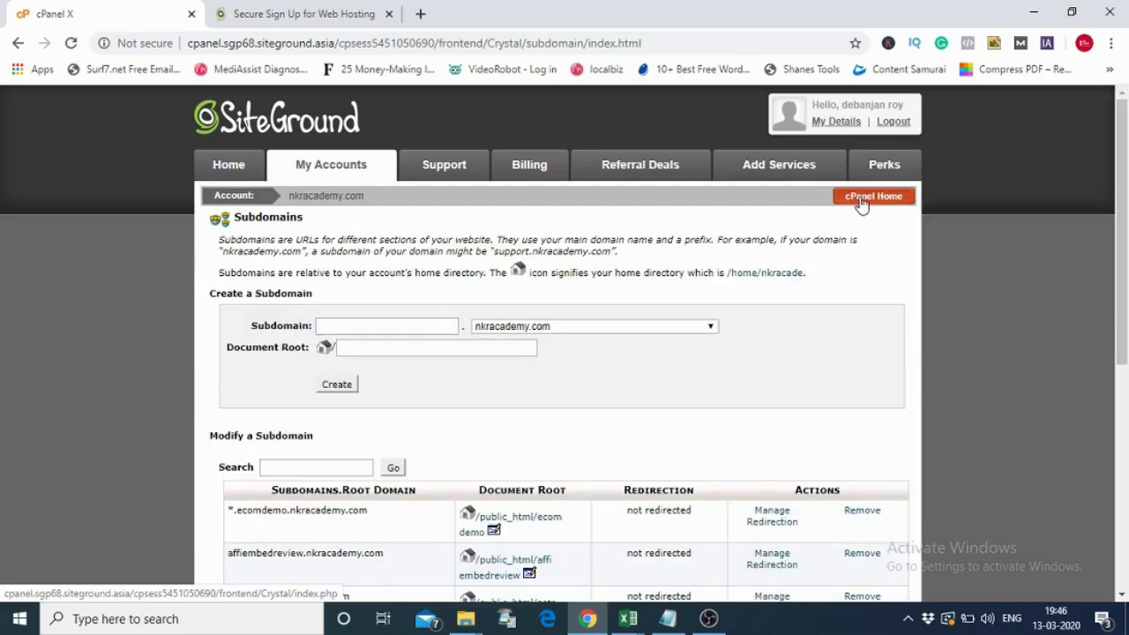
click(862, 202)
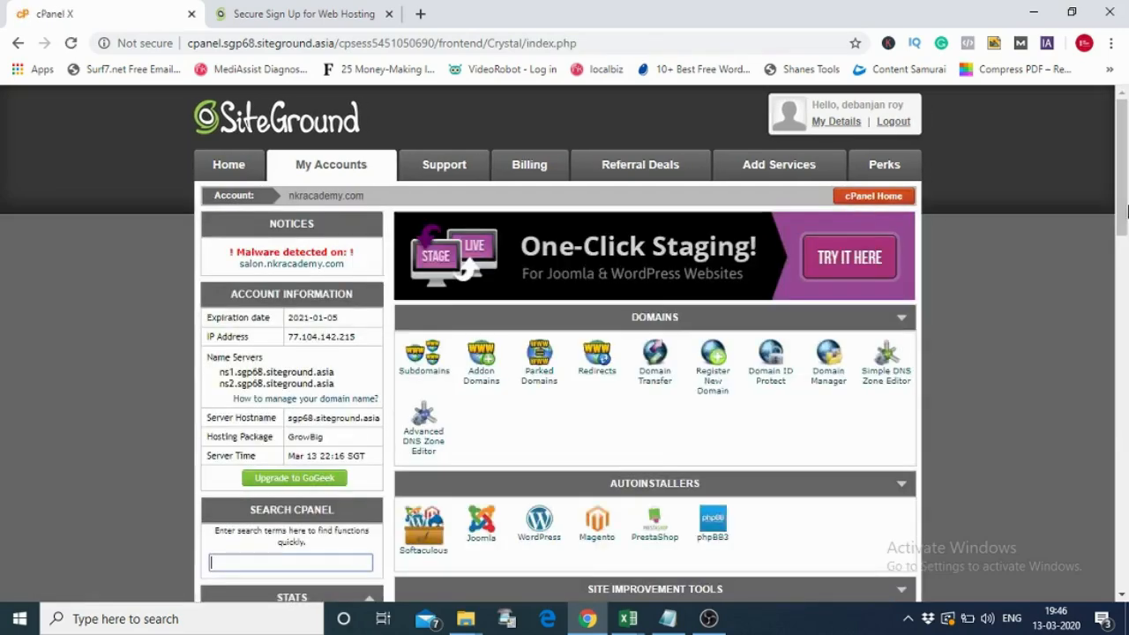
- Open the Softaculous WordPress installer and its Install Now form (version 5.3.2)
scroll(1125, 209, down, 4)
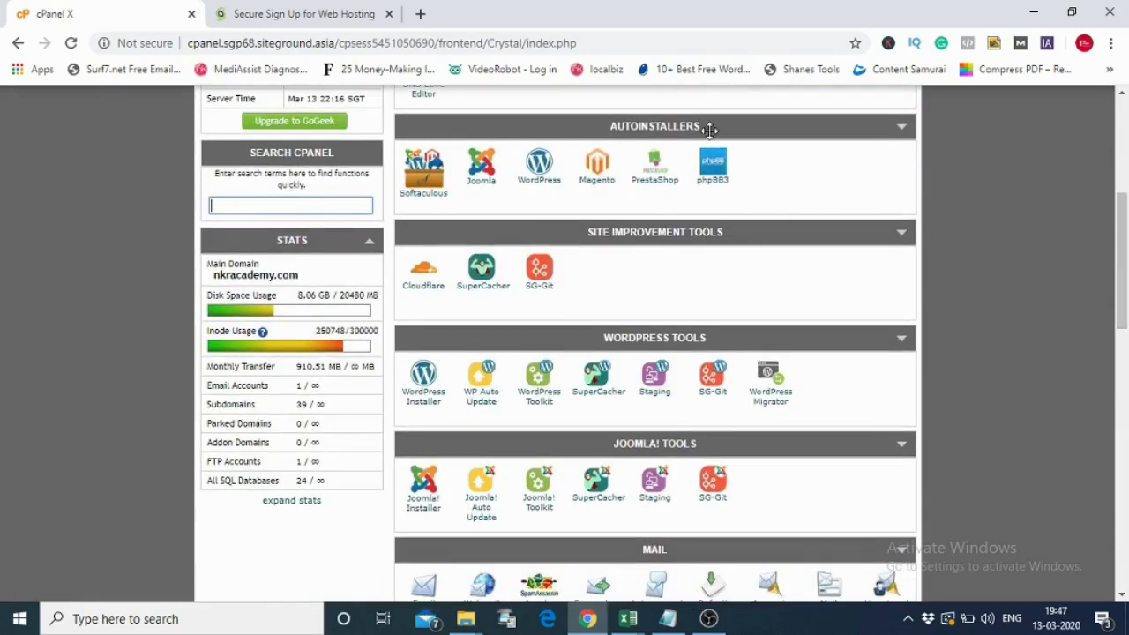
click(540, 183)
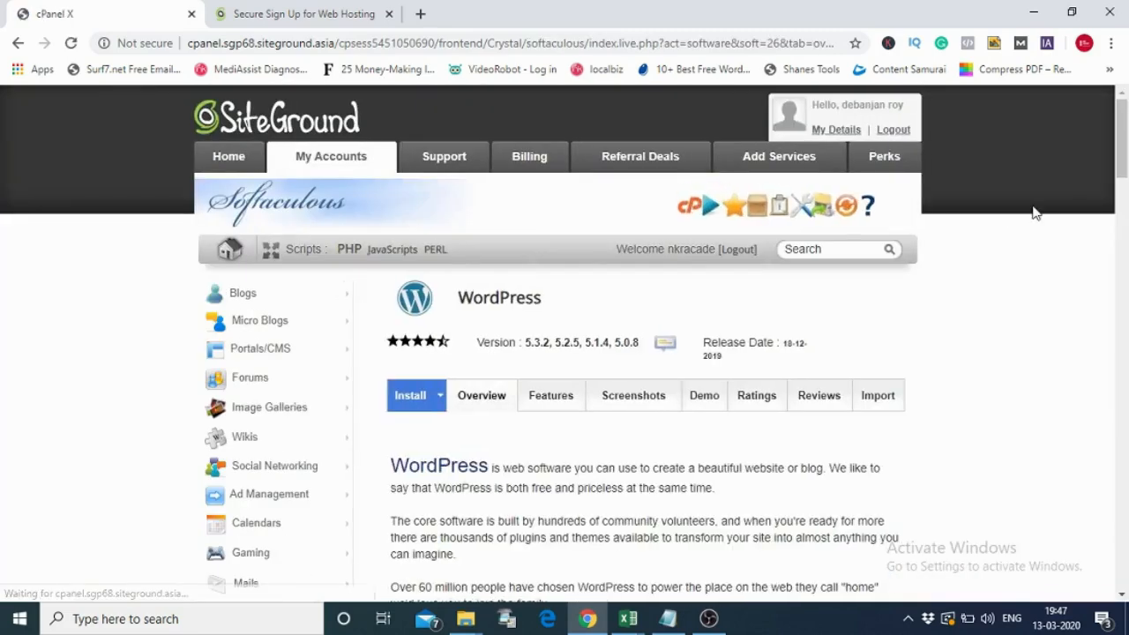
drag(1124, 147, 1127, 257)
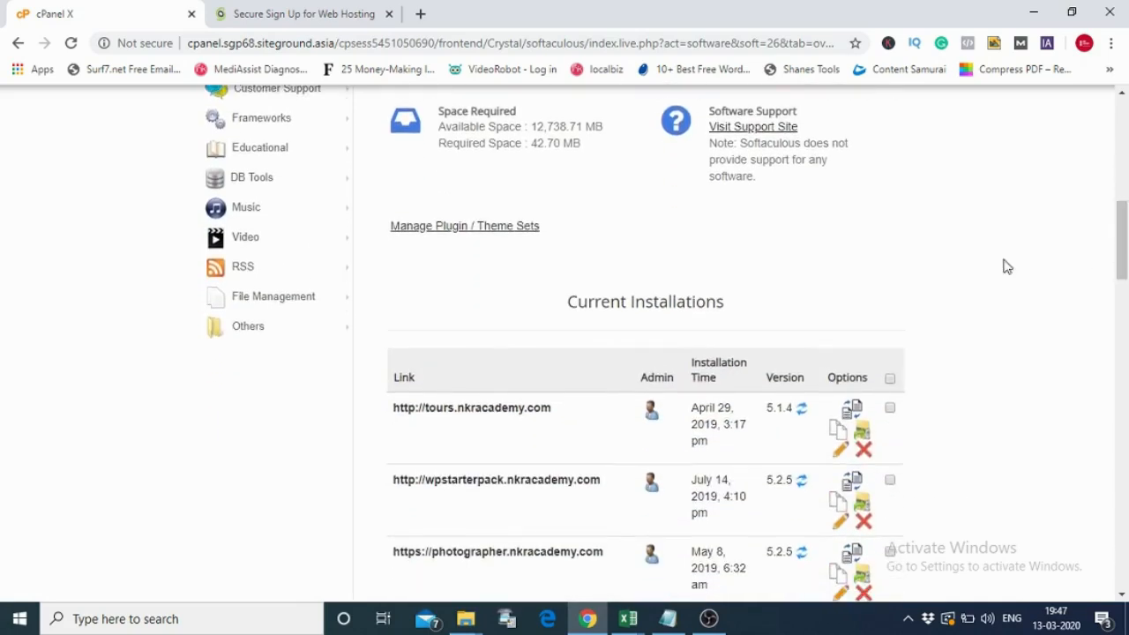
drag(1122, 258, 1123, 196)
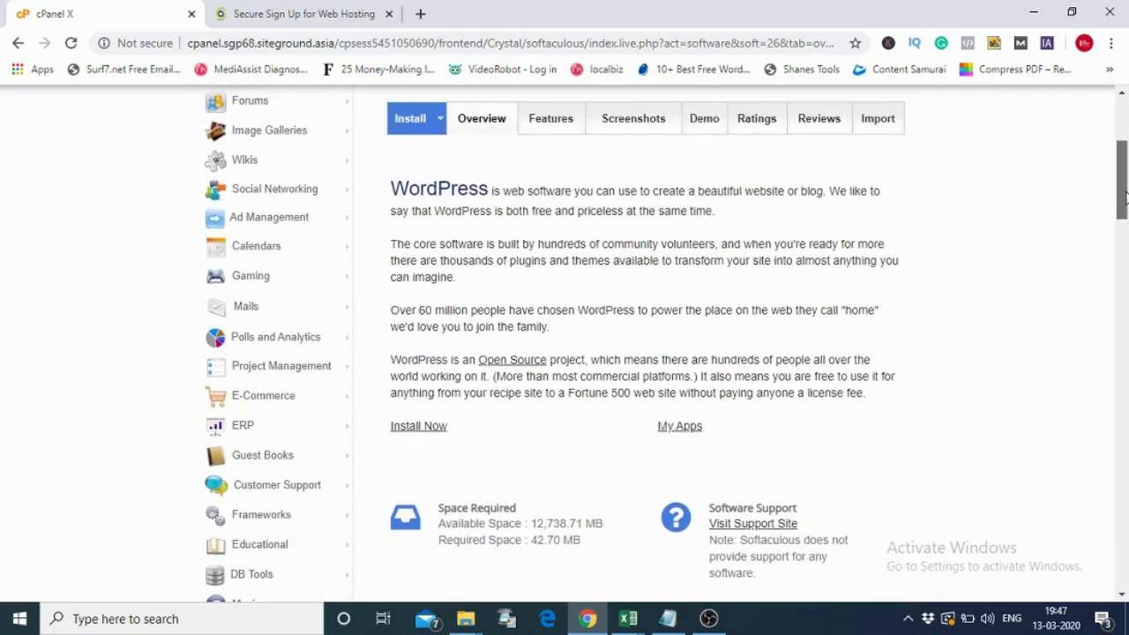
click(426, 431)
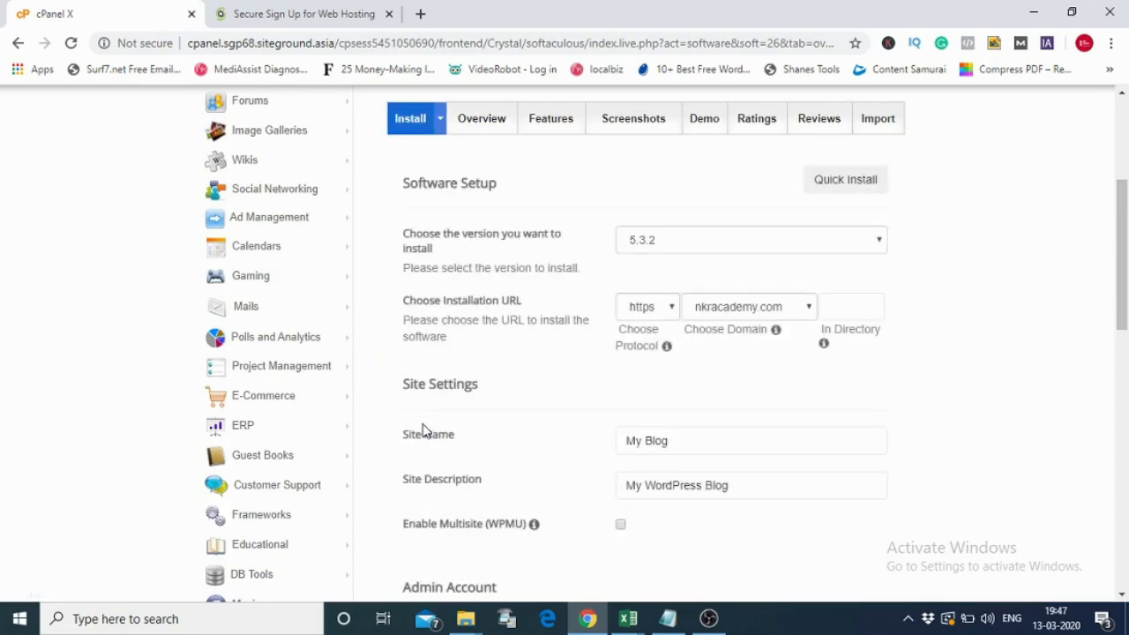
click(803, 306)
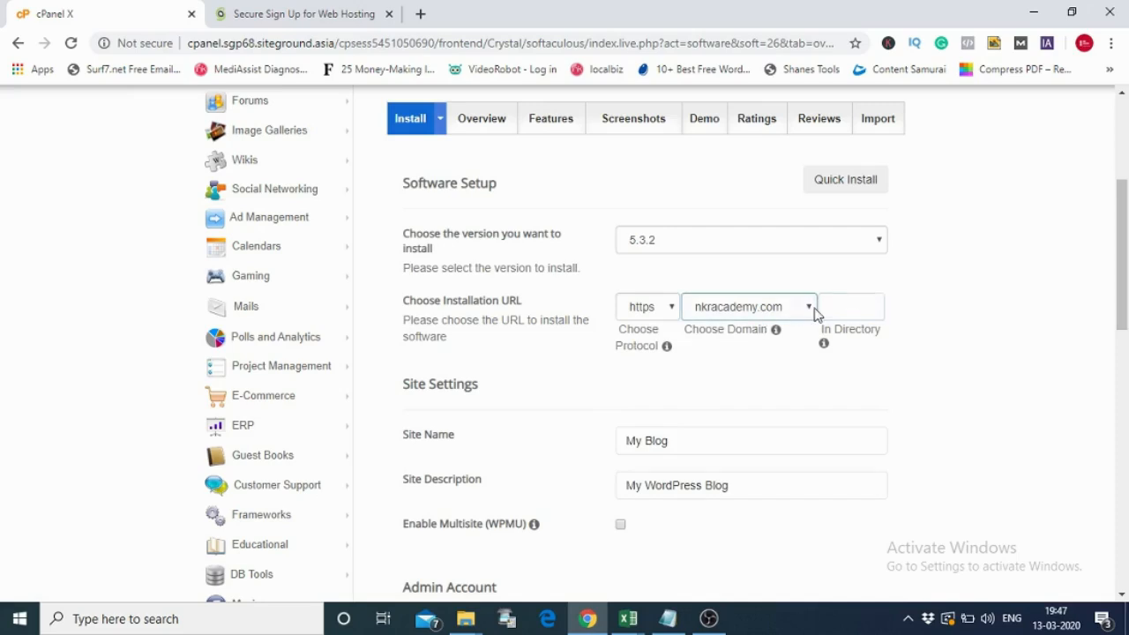
click(809, 307)
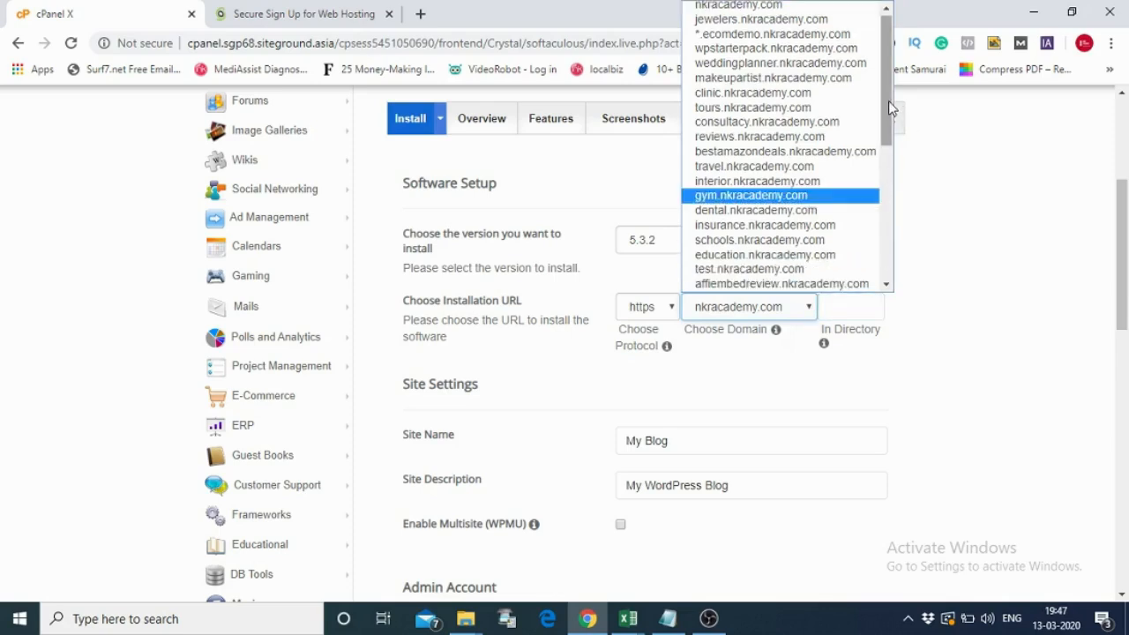
drag(890, 108, 894, 253)
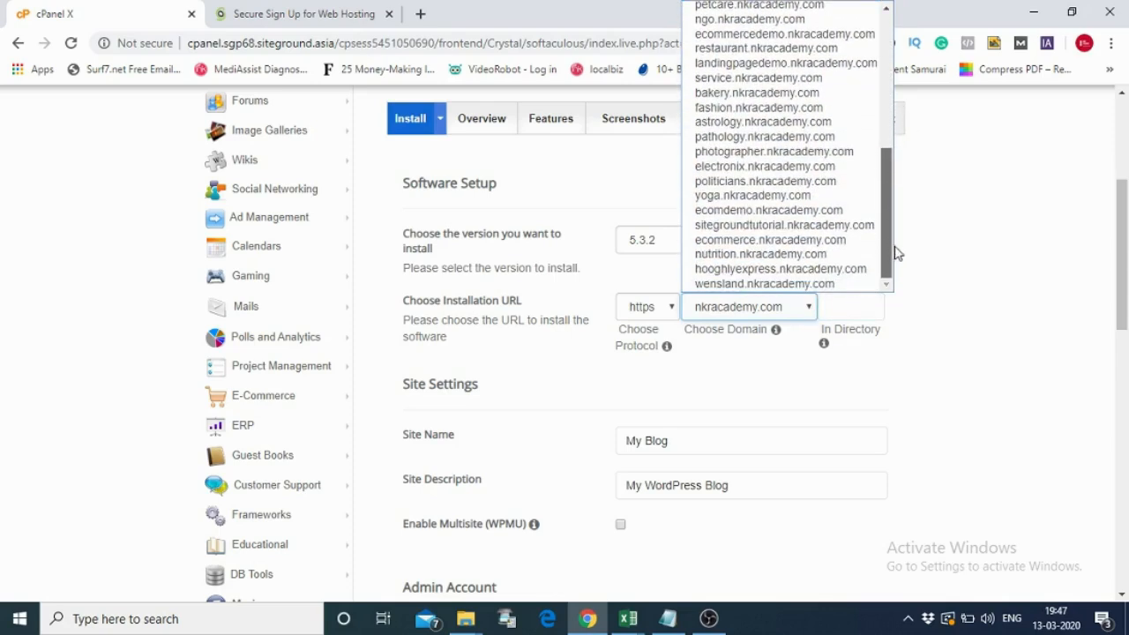
click(816, 228)
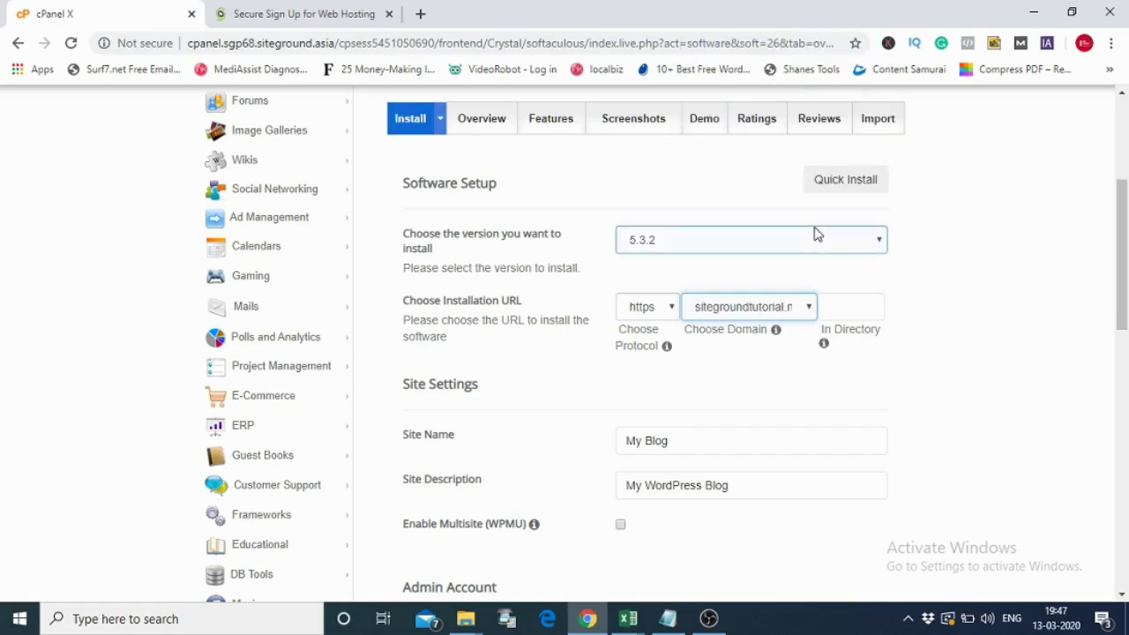
click(672, 313)
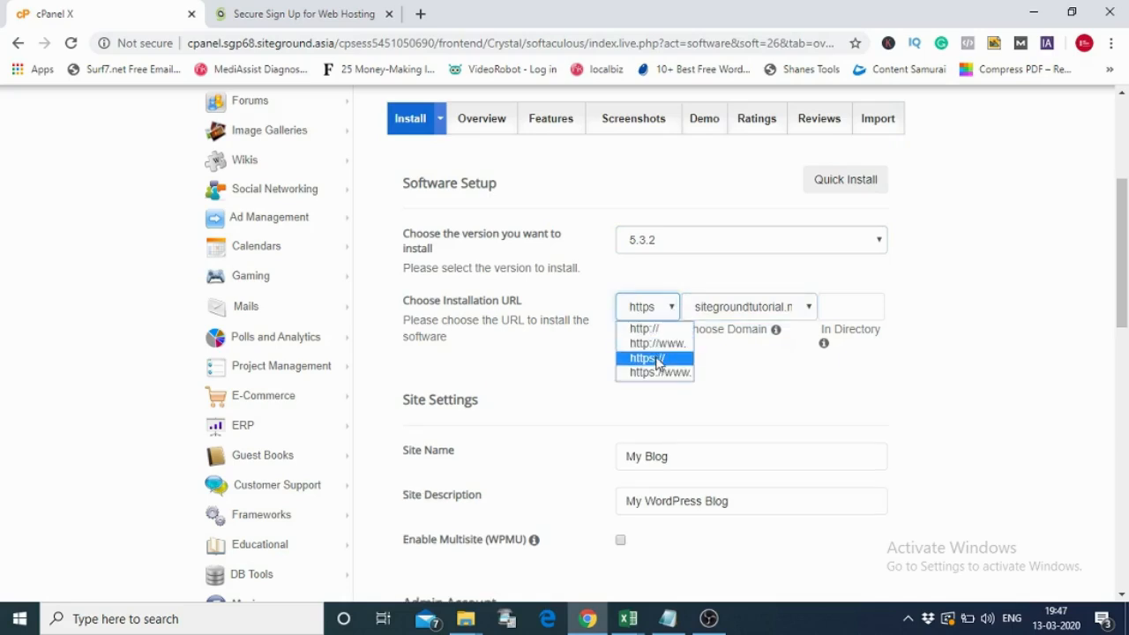
click(658, 360)
click(670, 308)
click(657, 332)
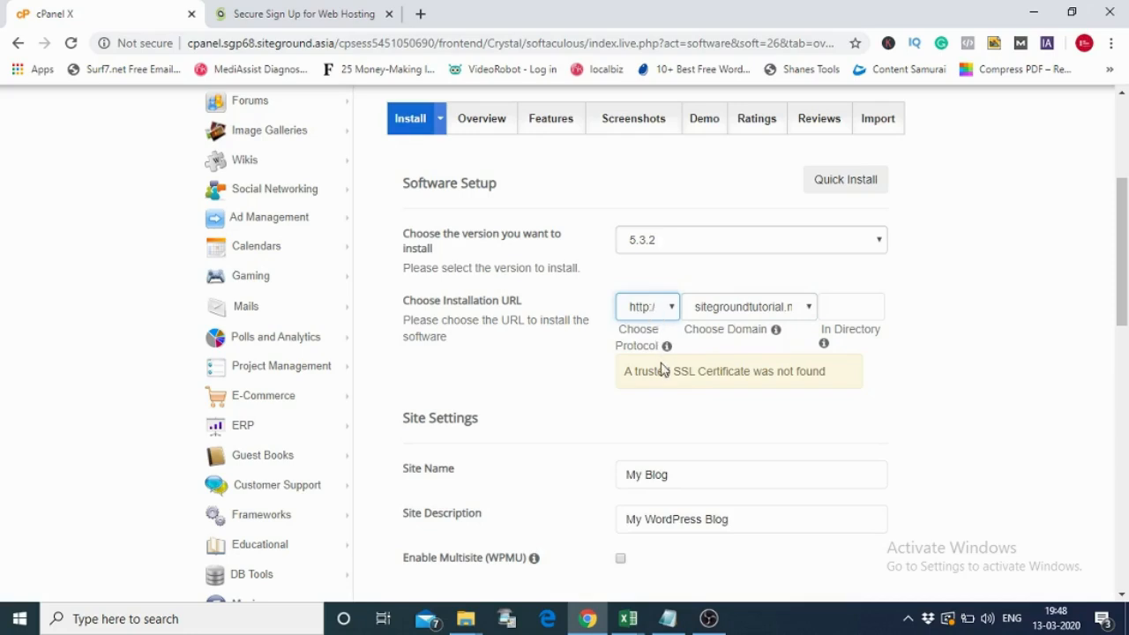
click(884, 406)
- Name the site 'Siteground Tutorial' with description 'Welcome to My Tutorial Installation Site'
click(685, 439)
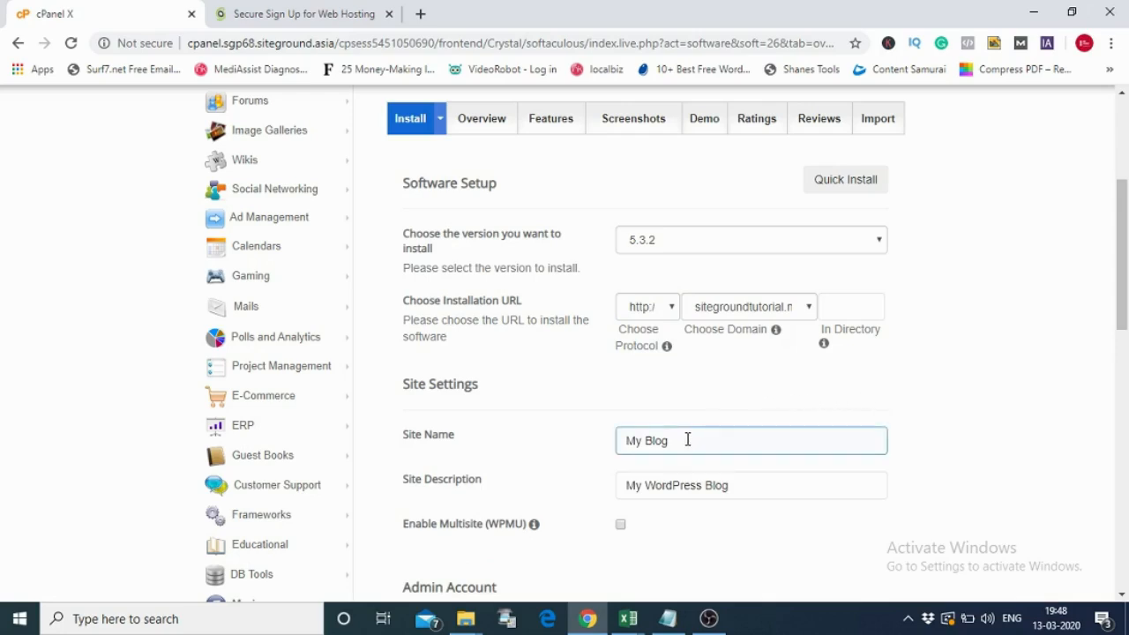
drag(663, 439, 612, 449)
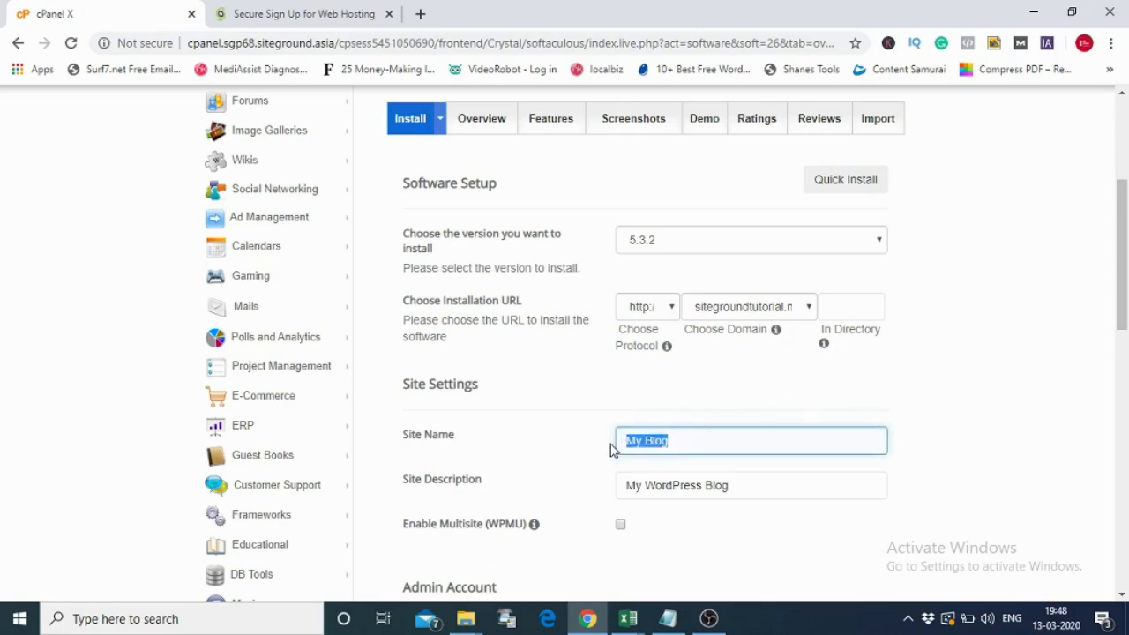
text(Siteground Tutorial)
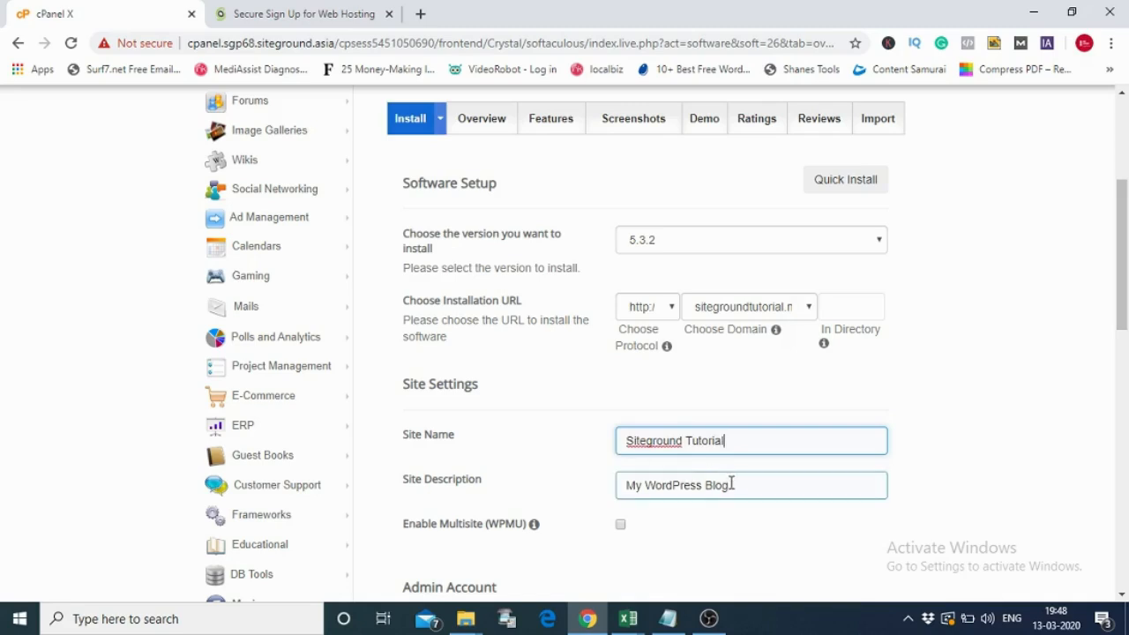
drag(731, 483, 617, 485)
text(Welcome to My Tu)
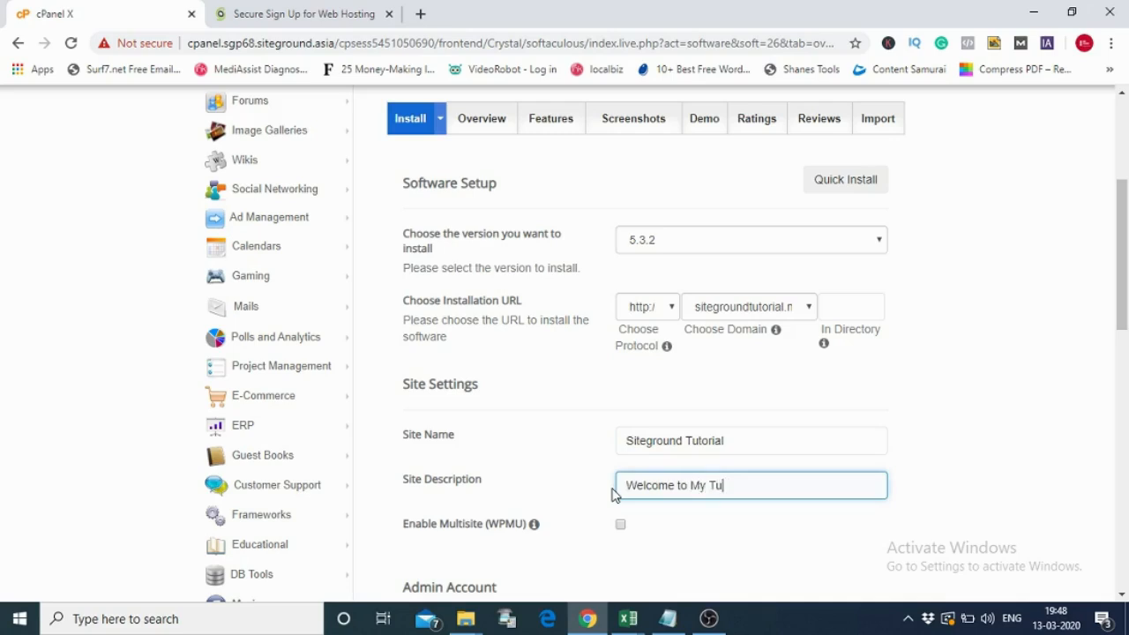
text(torial Installation Site)
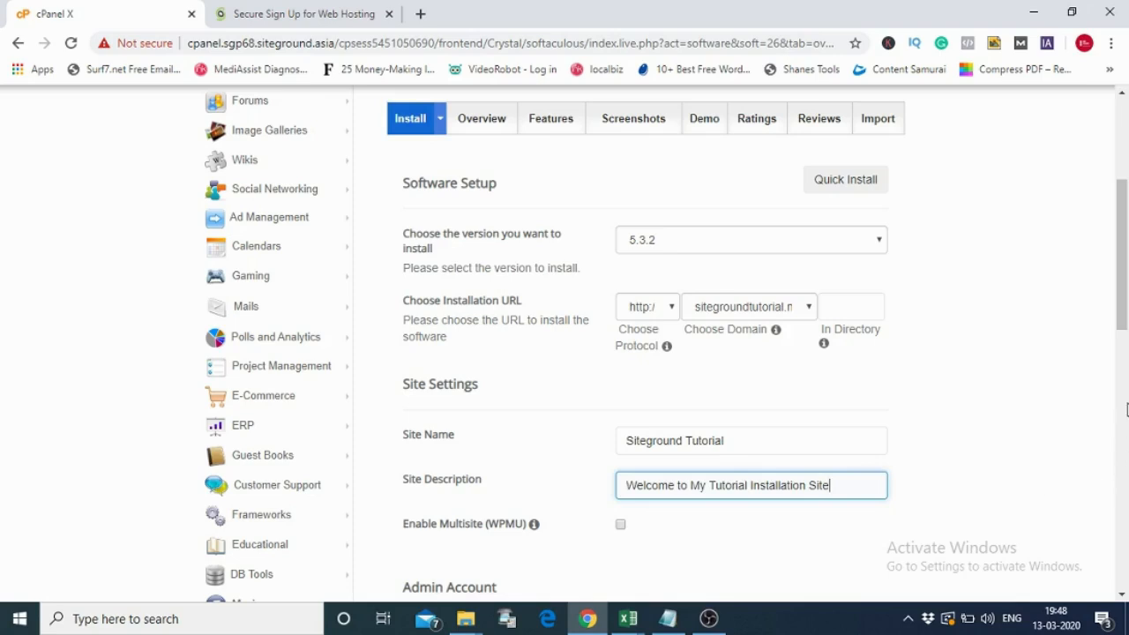
drag(1123, 284, 1124, 335)
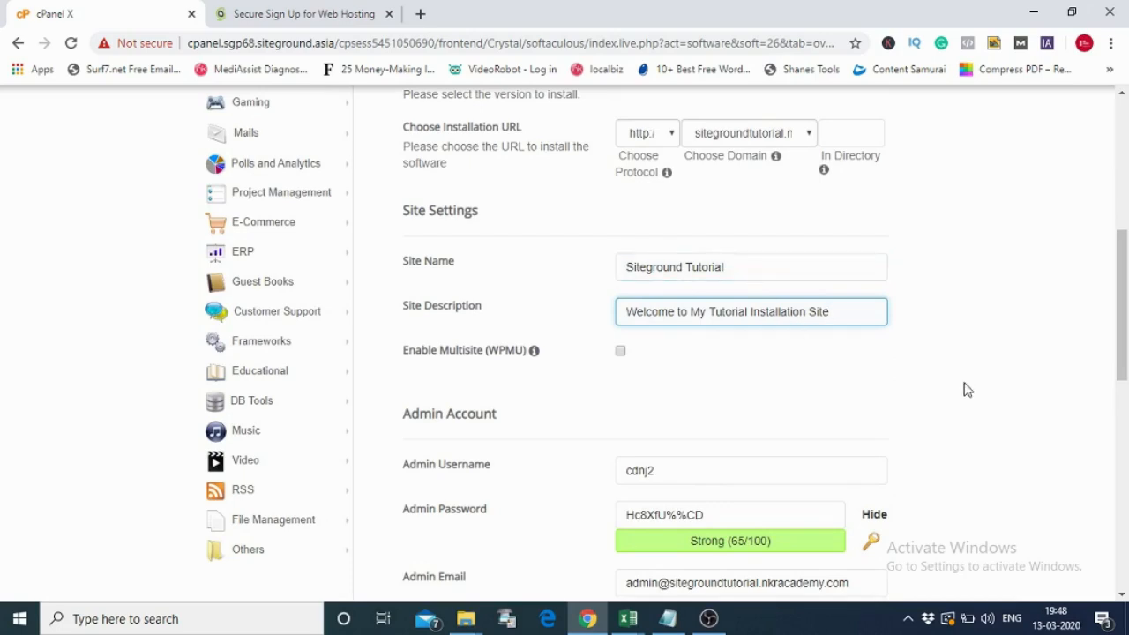
scroll(1111, 359, down, 2)
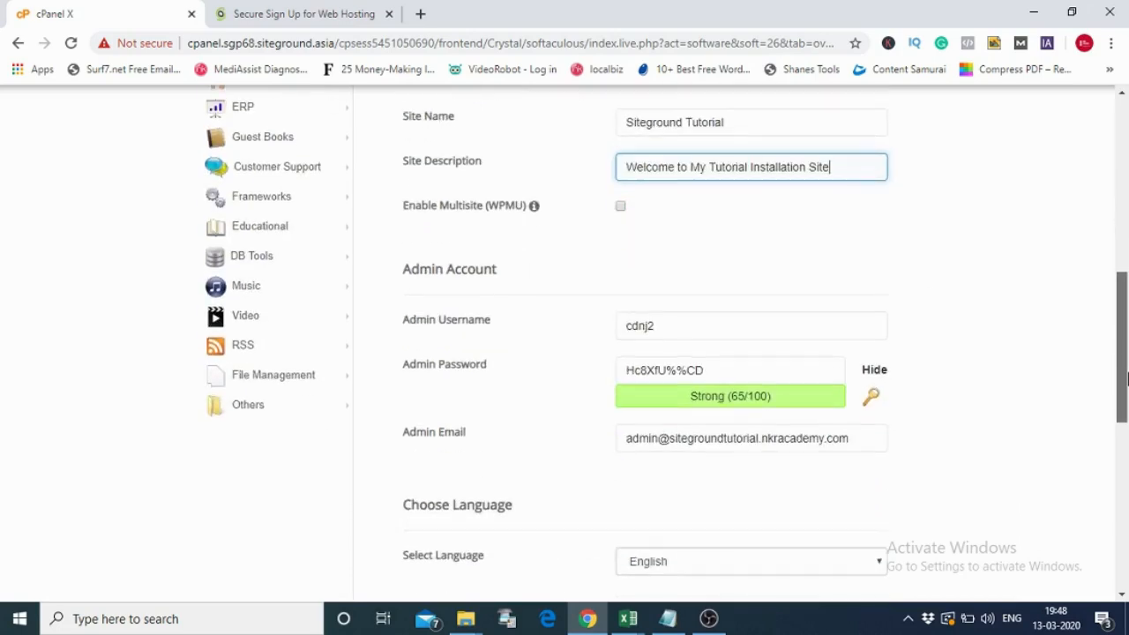
double_click(686, 330)
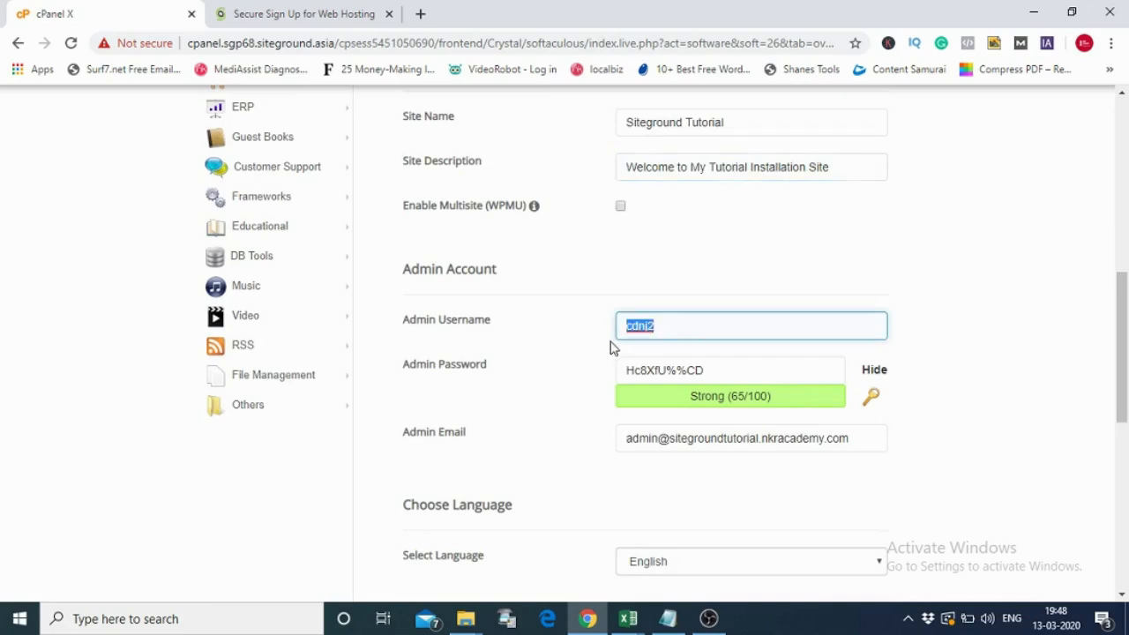
click(176, 618)
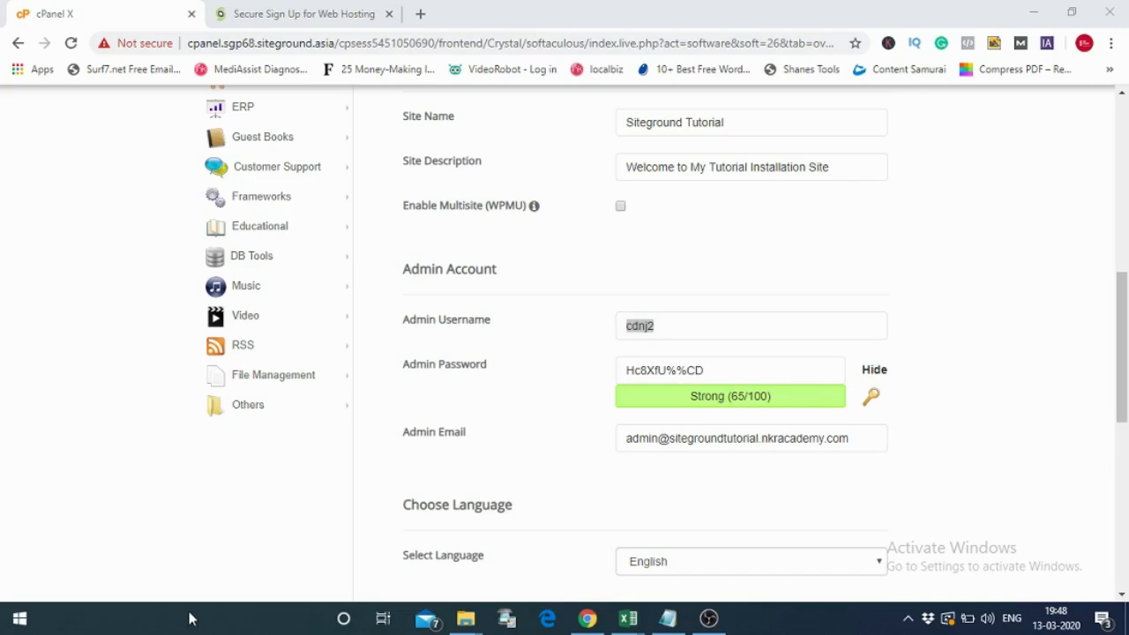
- Open Notepad and write down the WordPress admin username
text(notepad)
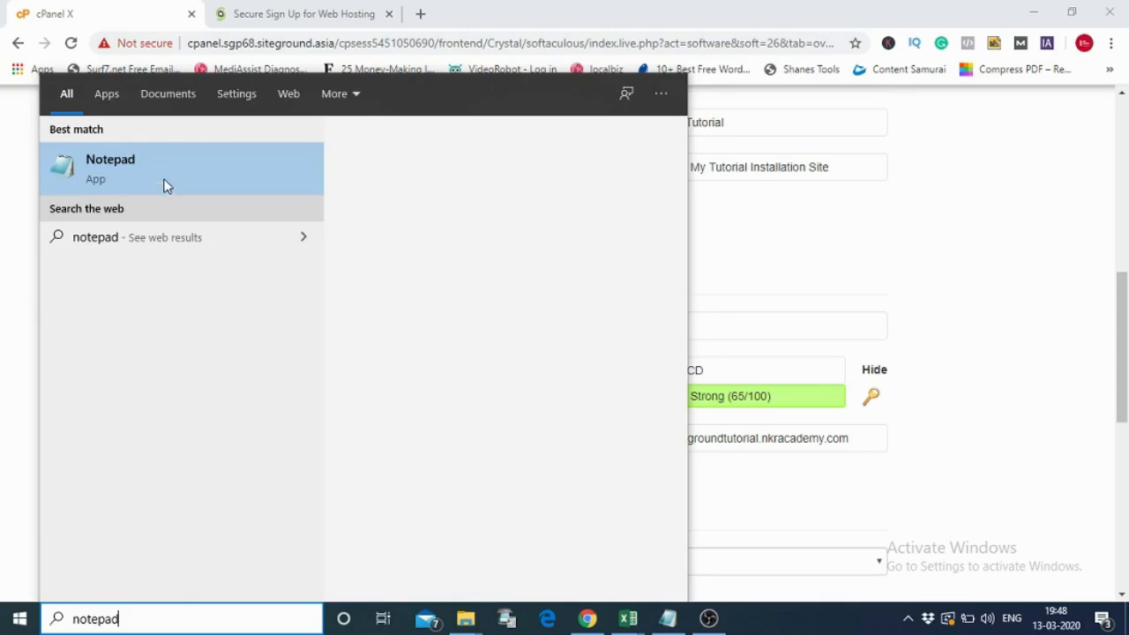
click(163, 185)
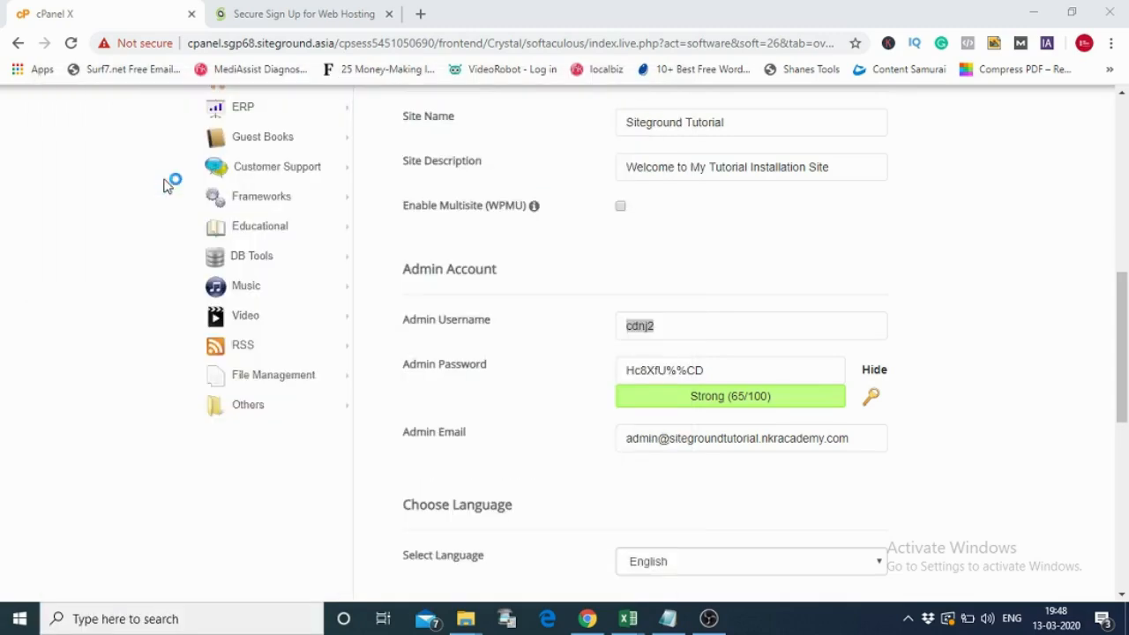
text(cdnj2)
- Copy the generated admin password from the install form into the Notepad note
key(alt+Tab)
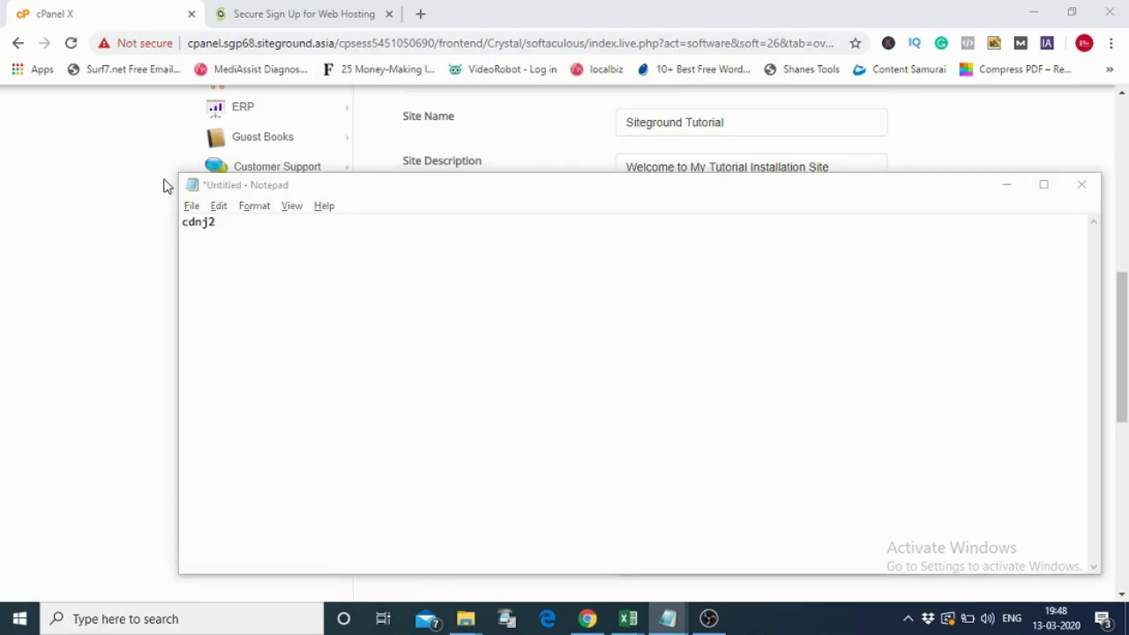
drag(713, 373, 628, 379)
key(ctrl+c)
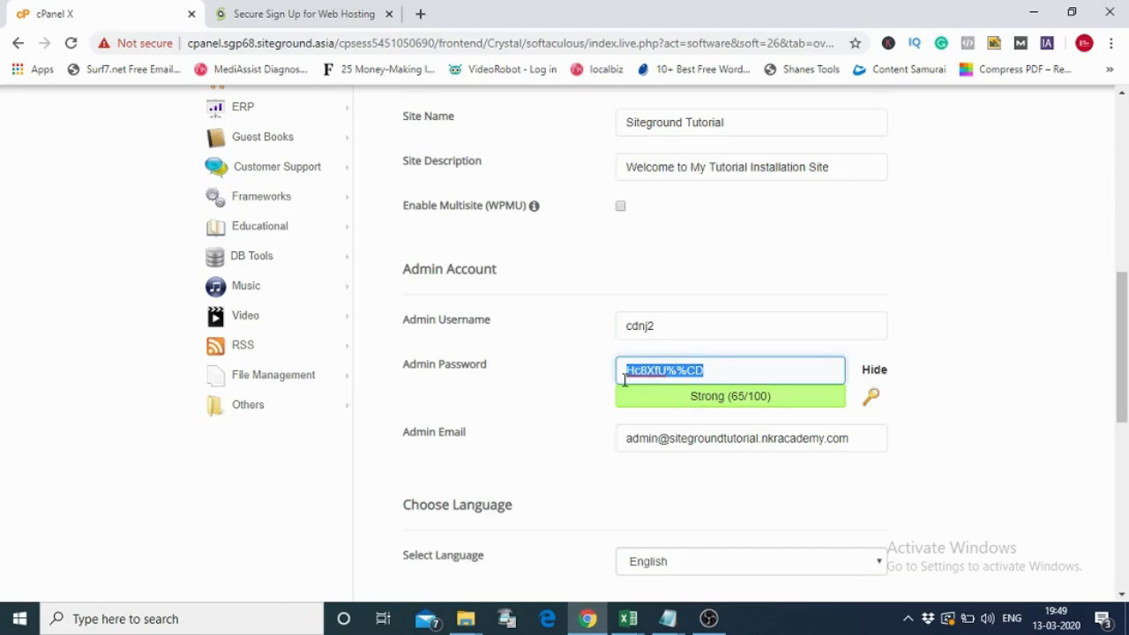
key(alt+Tab)
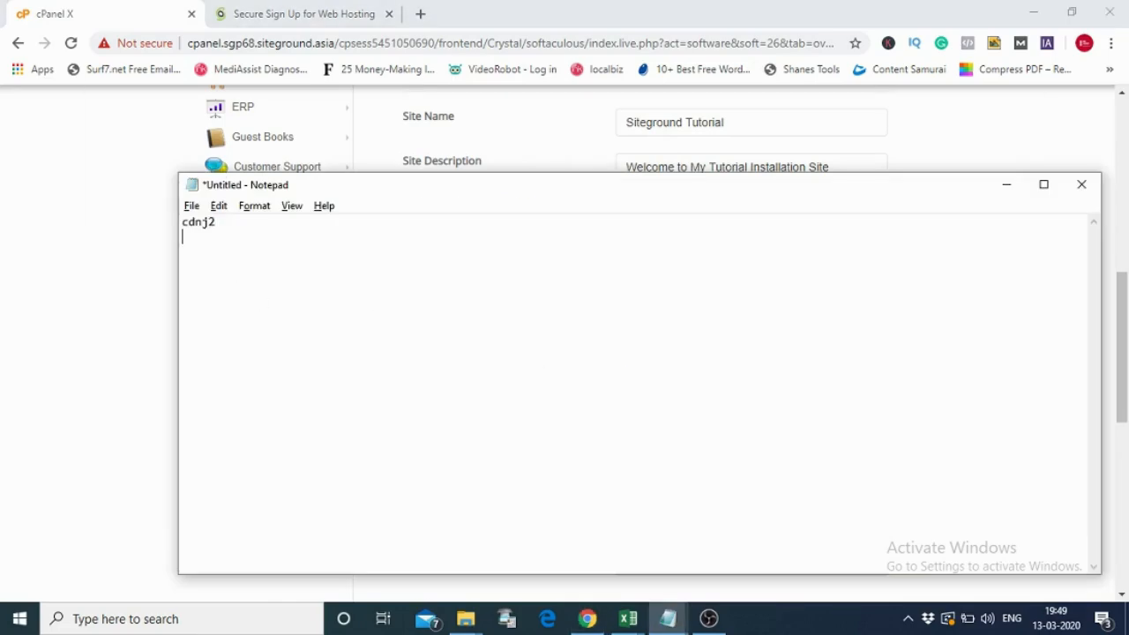
key(ctrl+v)
key(alt+Tab)
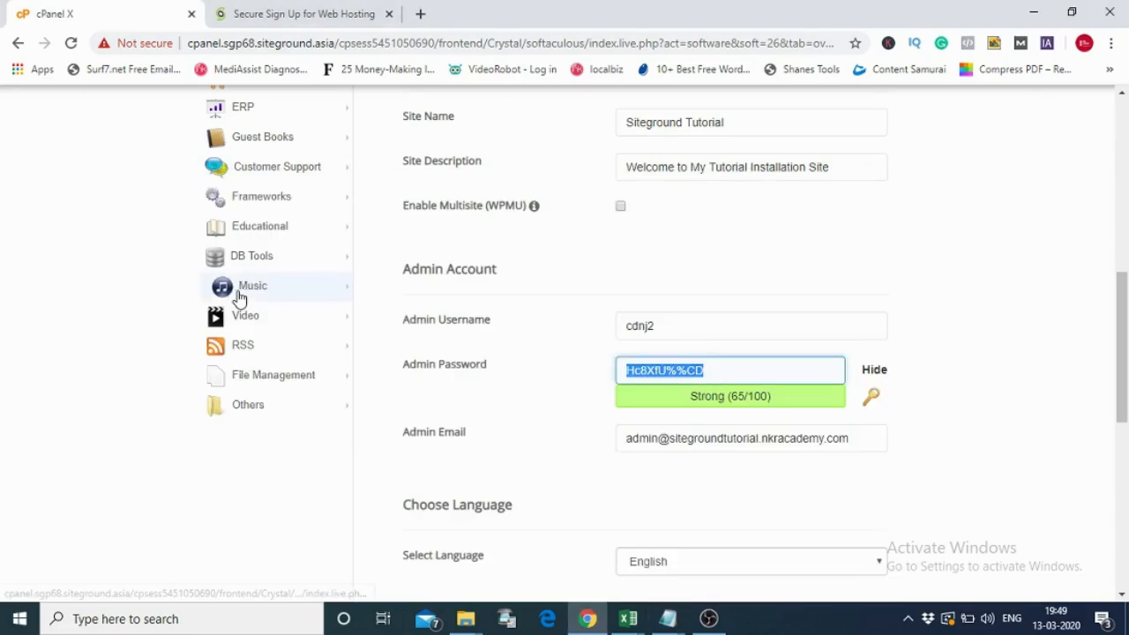
drag(854, 439, 627, 447)
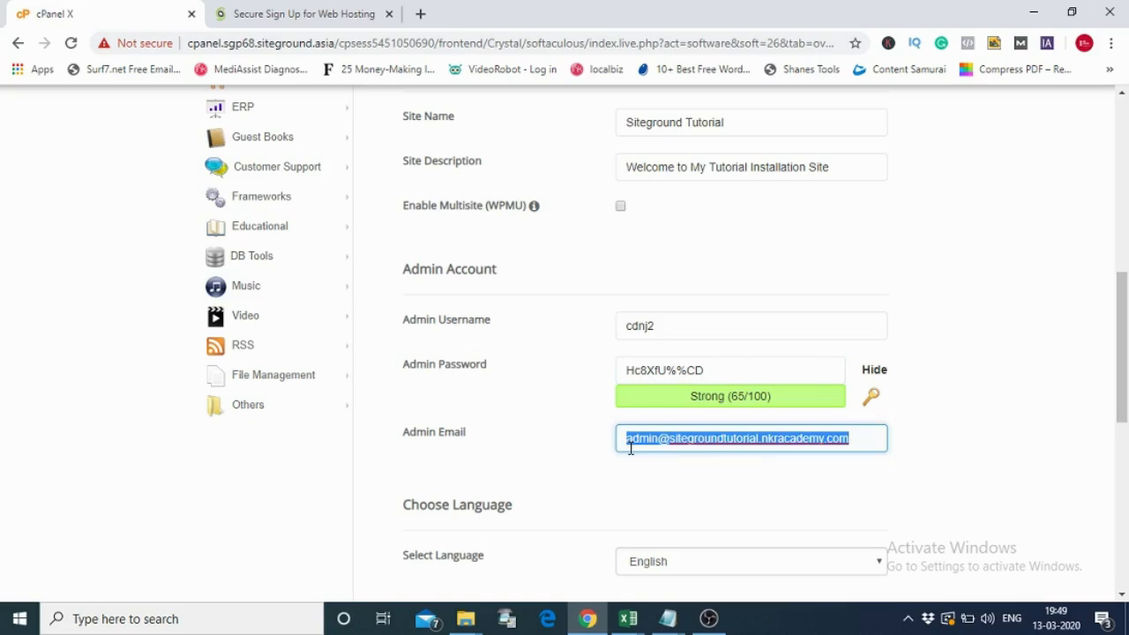
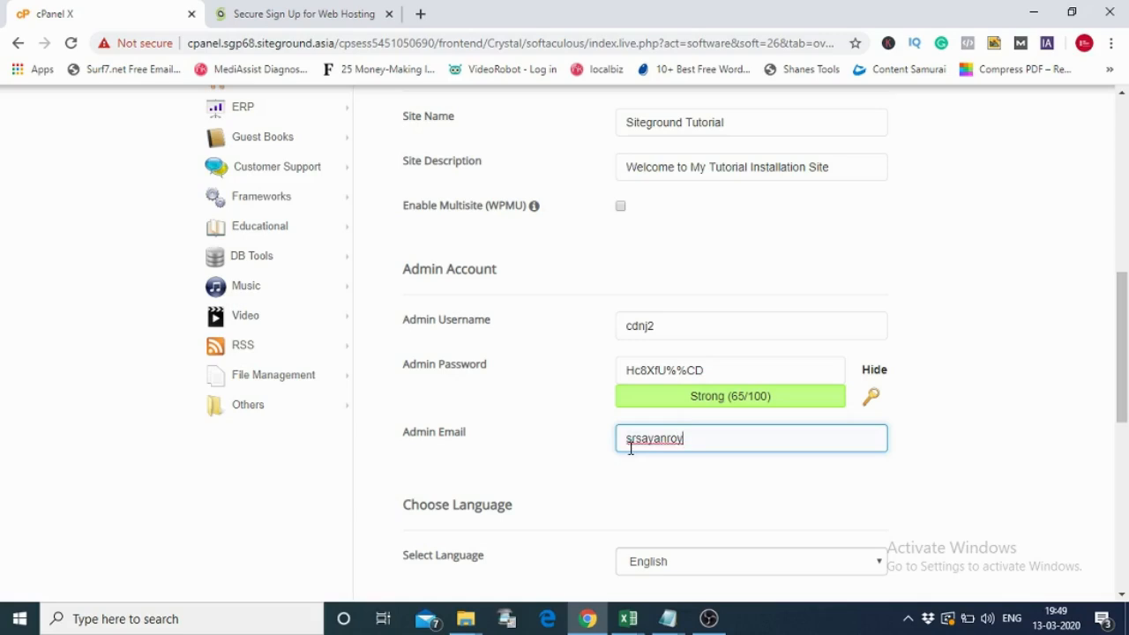
- Replace the Admin Email with the owner's e-mail address and scroll down to Install
drag(1123, 281, 1123, 488)
- Run the WordPress install until it reaches 100%, and close the hosting sign-up tab
click(646, 367)
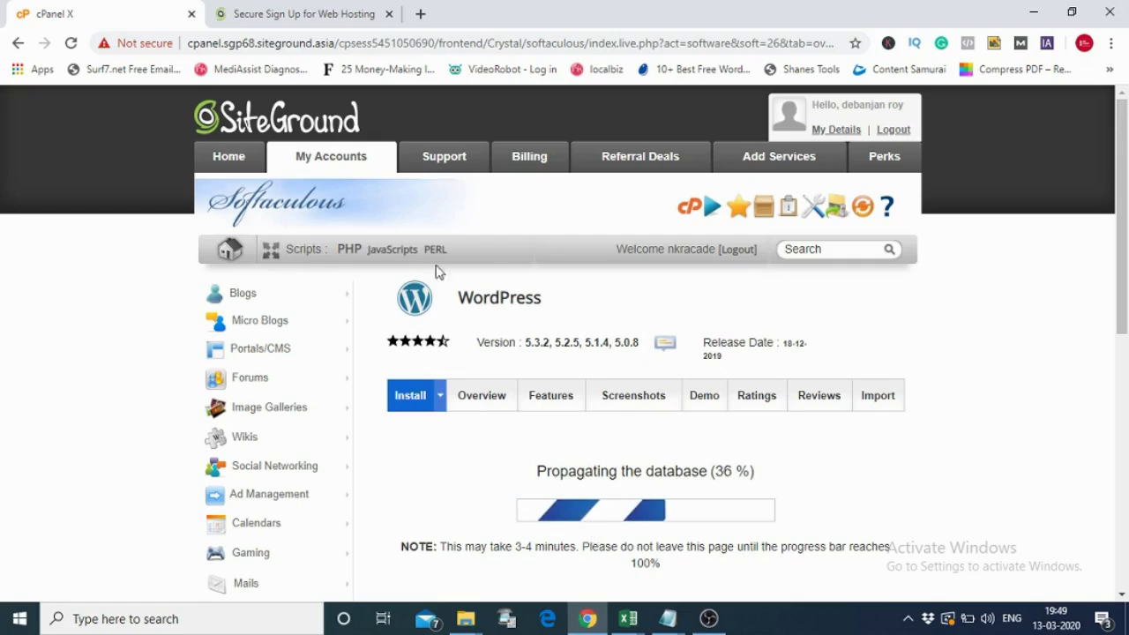
click(389, 14)
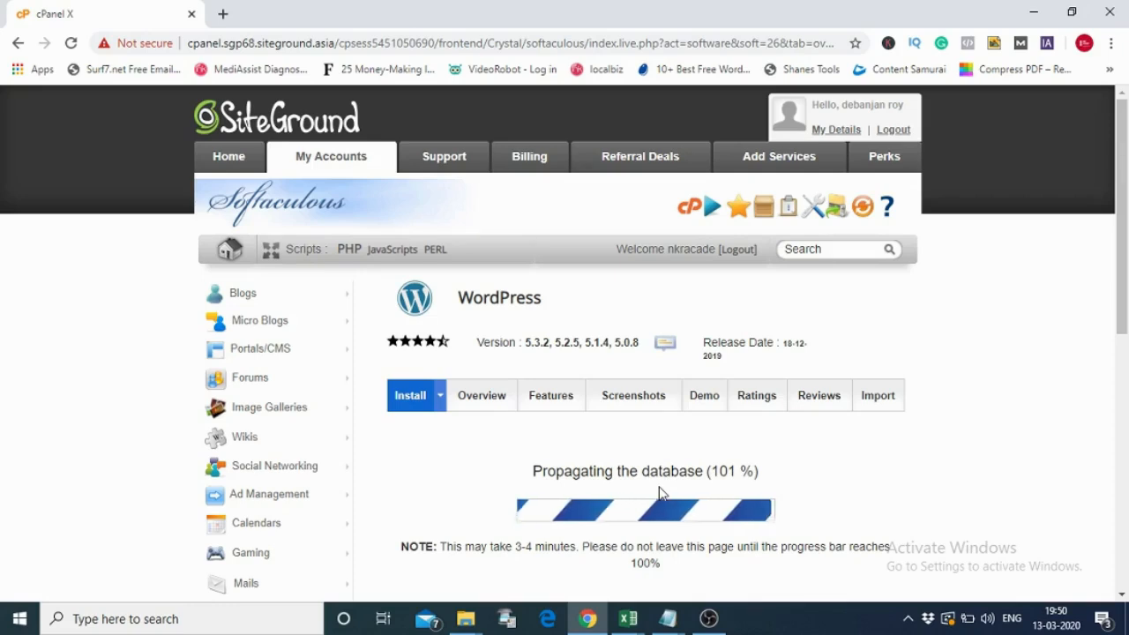
- In a new tab, load sitegroundtutorial.nkracademy.com to view the live site
click(222, 14)
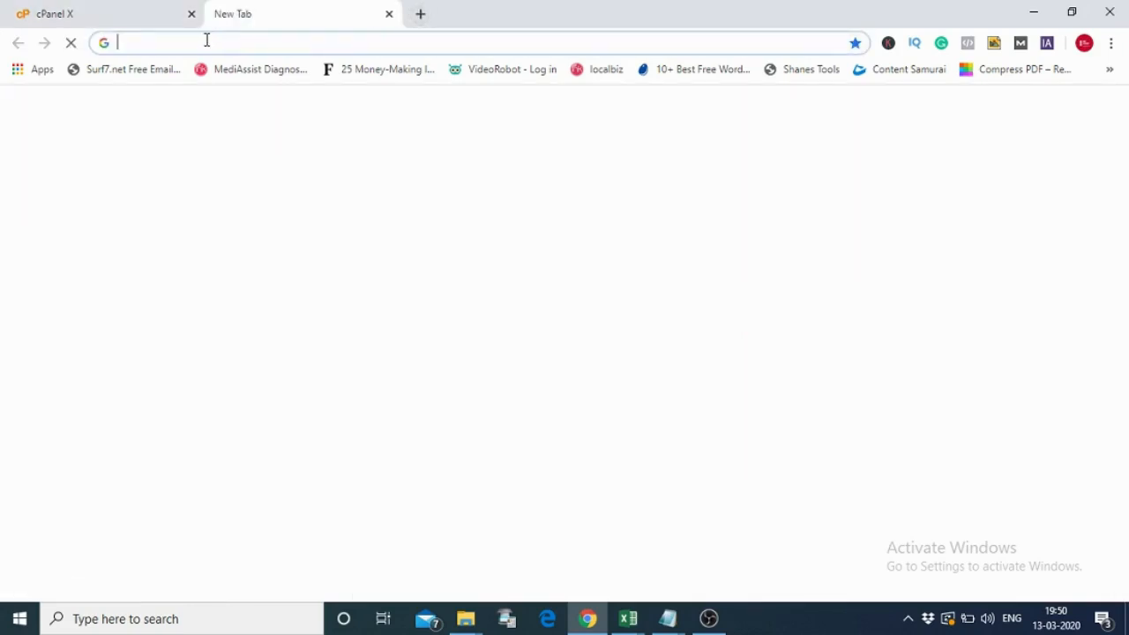
text(site)
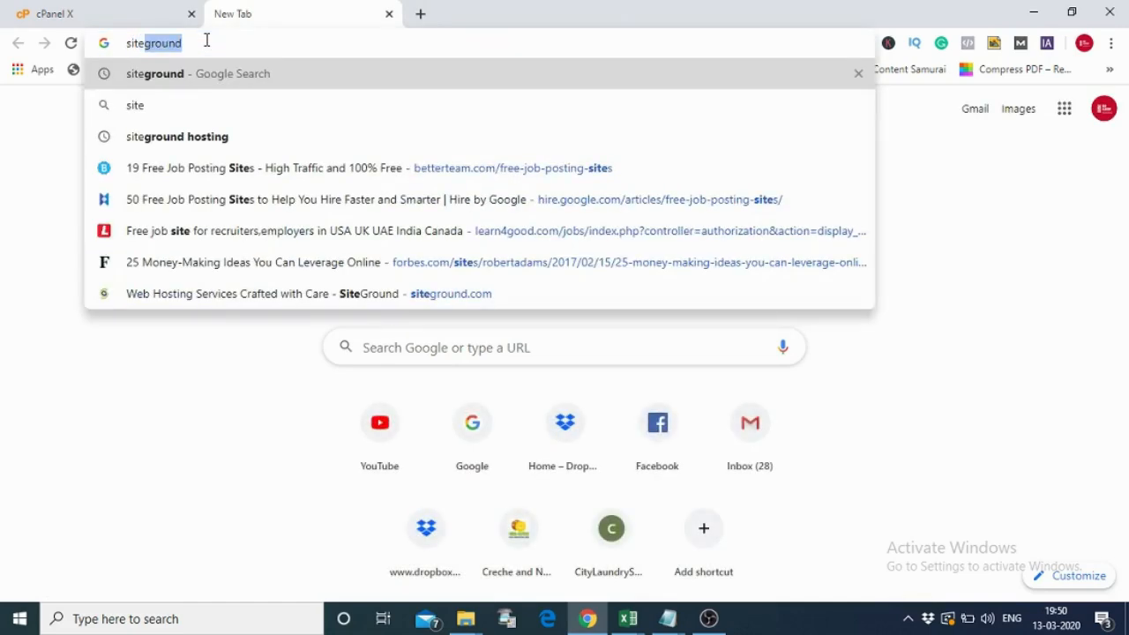
text(ground)
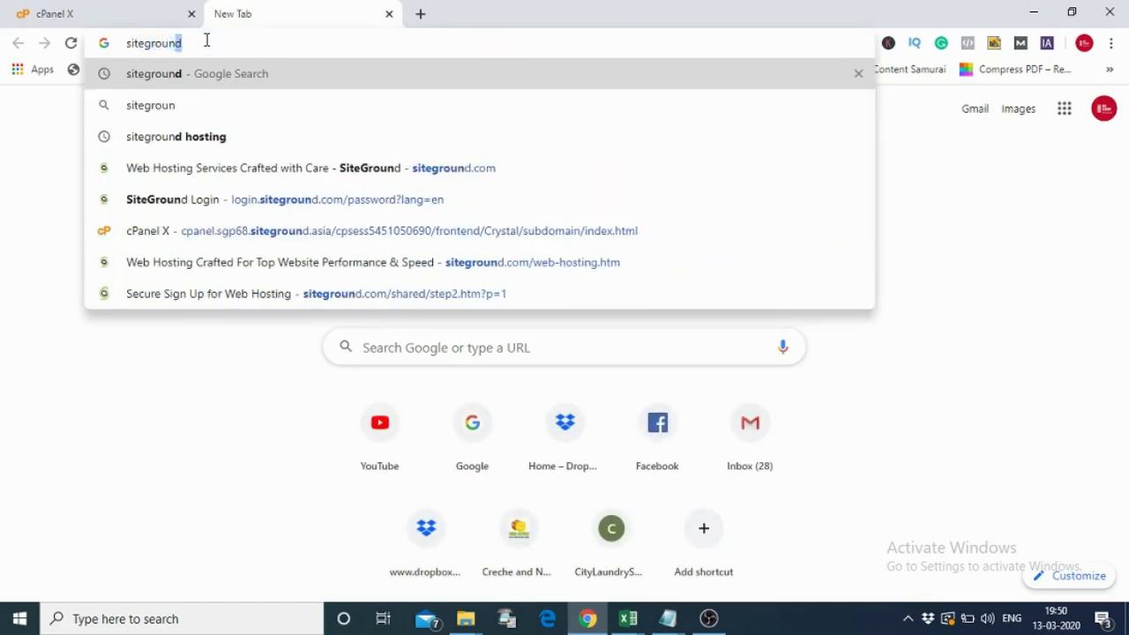
text(tuto)
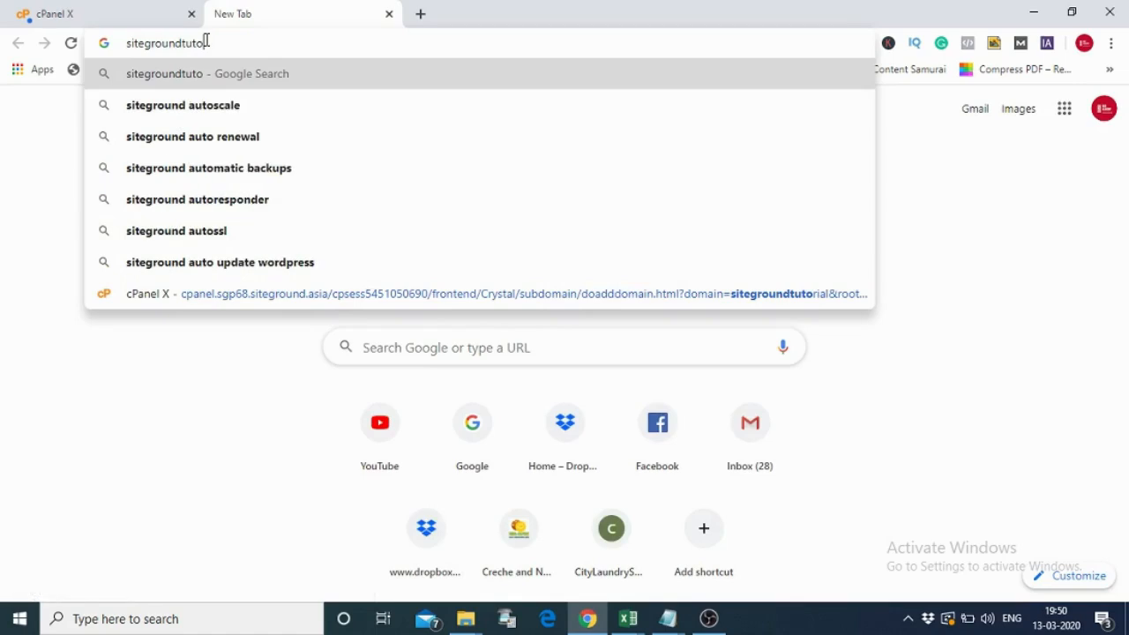
text(rial.)
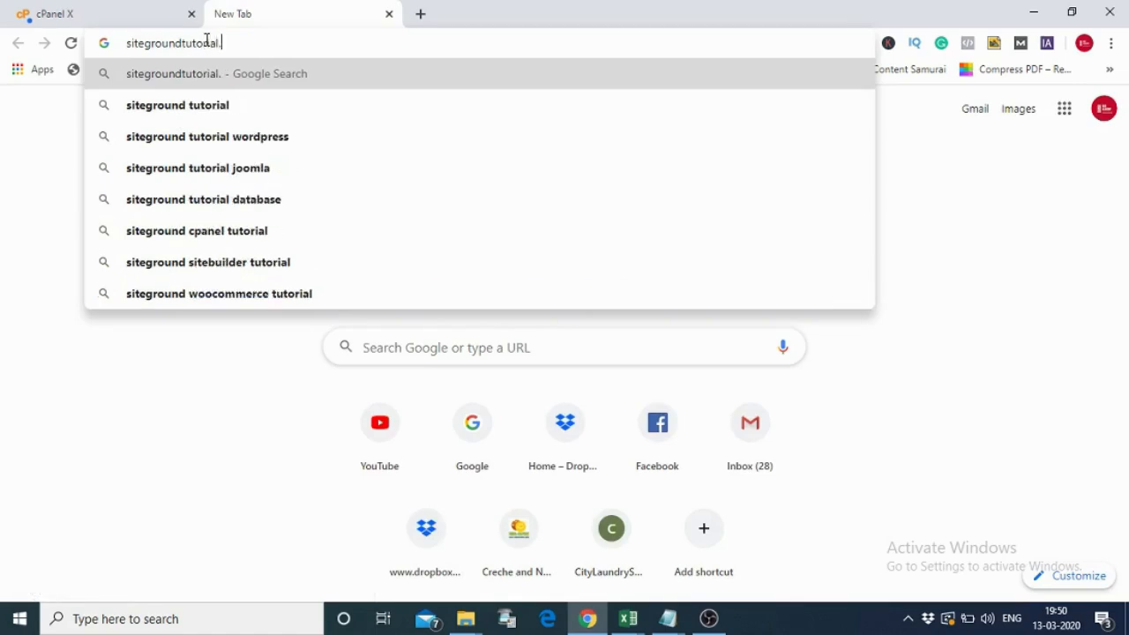
text(nkracadem)
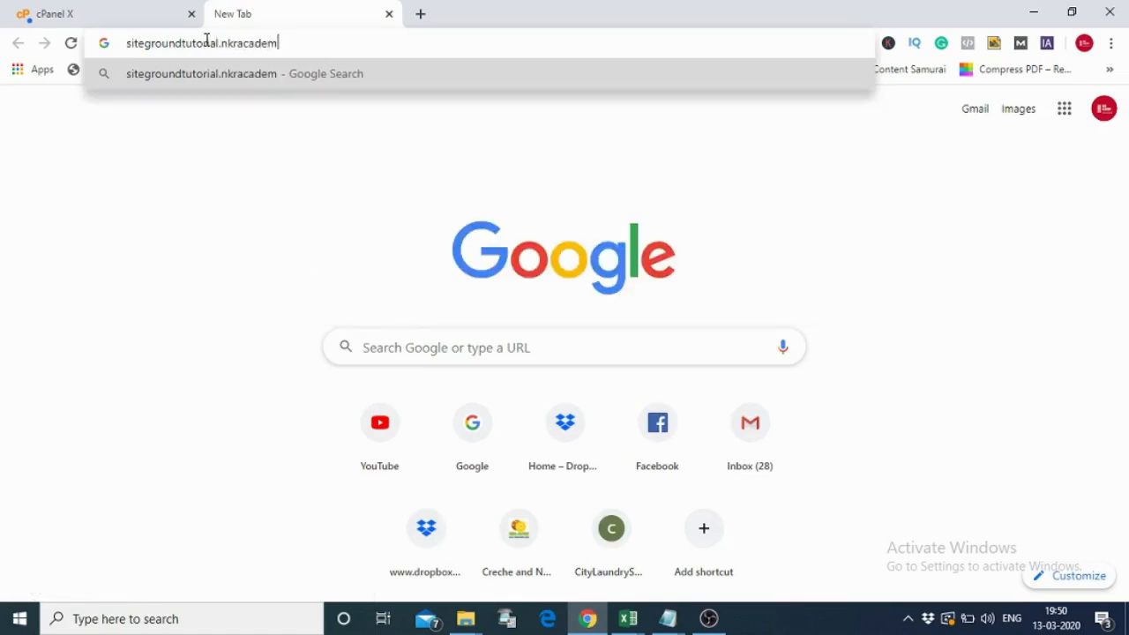
text(y.com/)
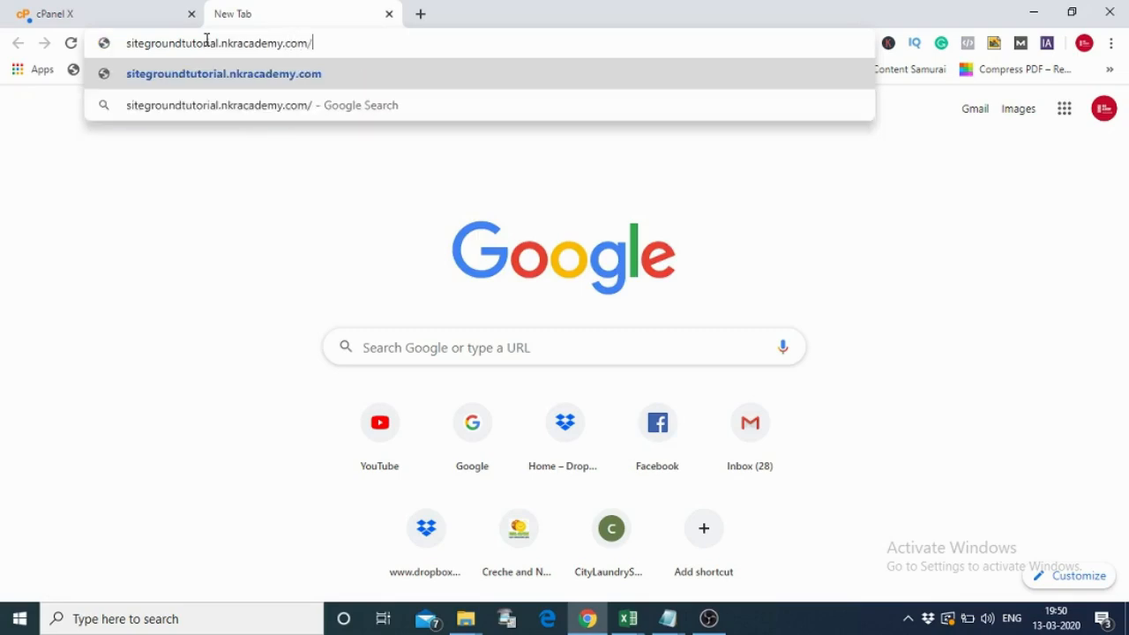
text(wp-admin)
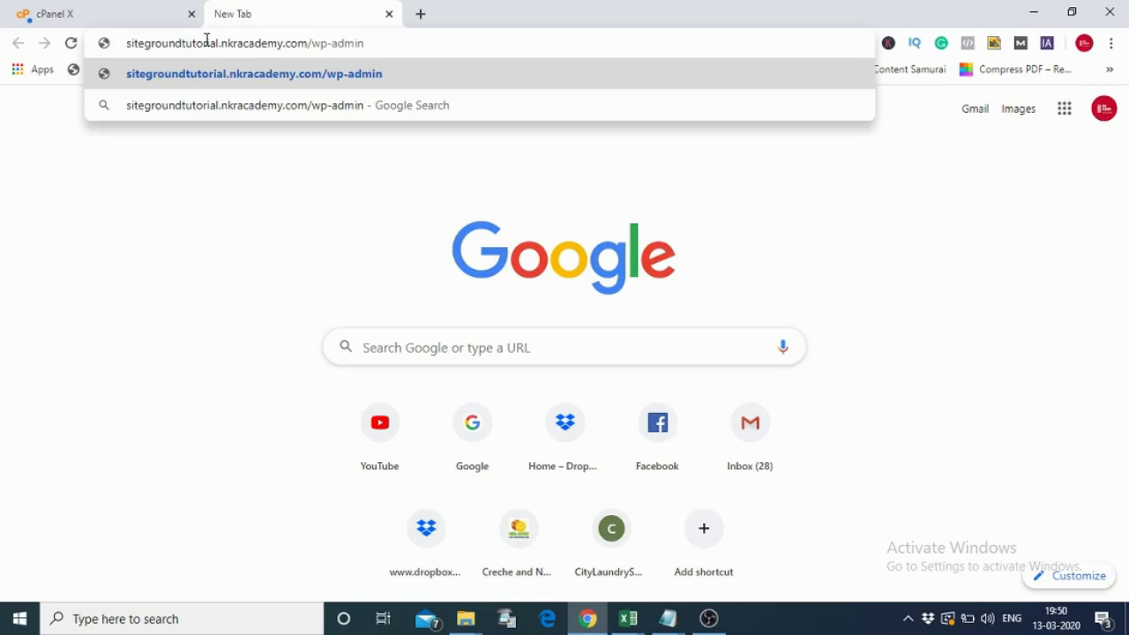
key(BackSpace)
key(BackSpace)
key(BackSpace)
key(BackSpace)
key(BackSpace)
key(BackSpace)
key(BackSpace)
key(BackSpace)
key(BackSpace)
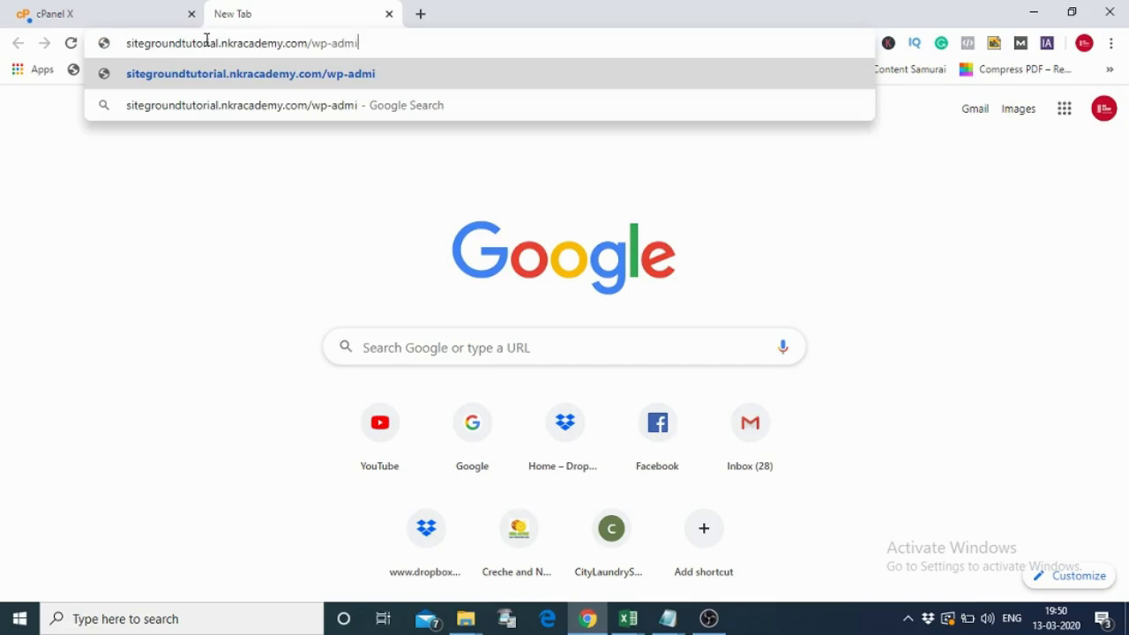
key(Return)
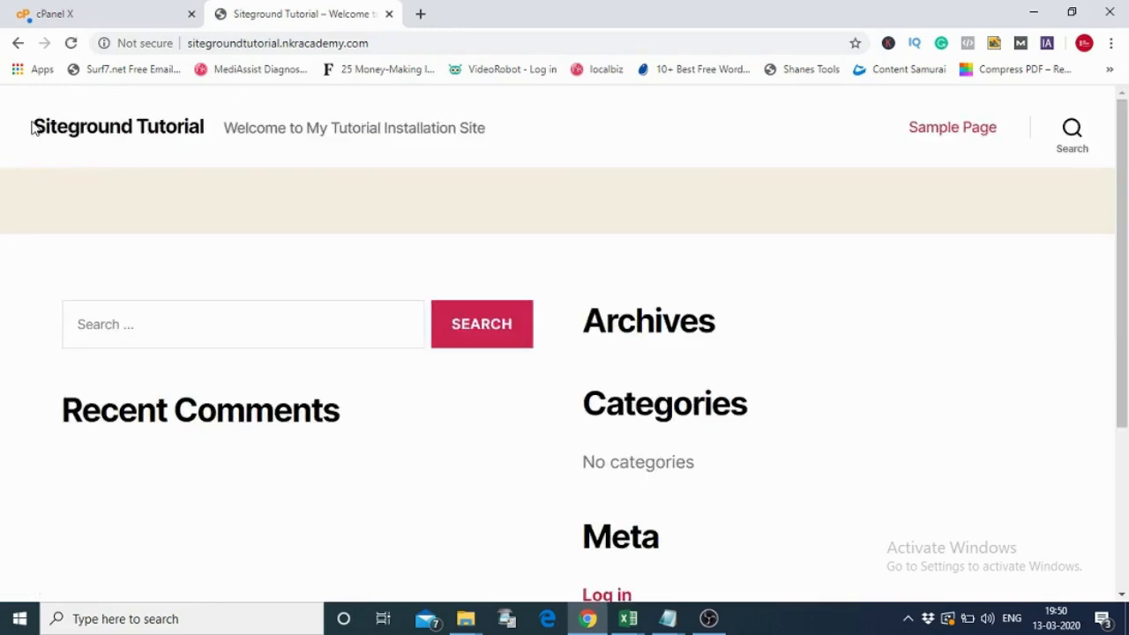
- Look over the Siteground Tutorial homepage, highlighting the site title and tagline
mouse_move(206, 128)
mouse_down()
mouse_move(179, 114)
mouse_move(201, 118)
mouse_up()
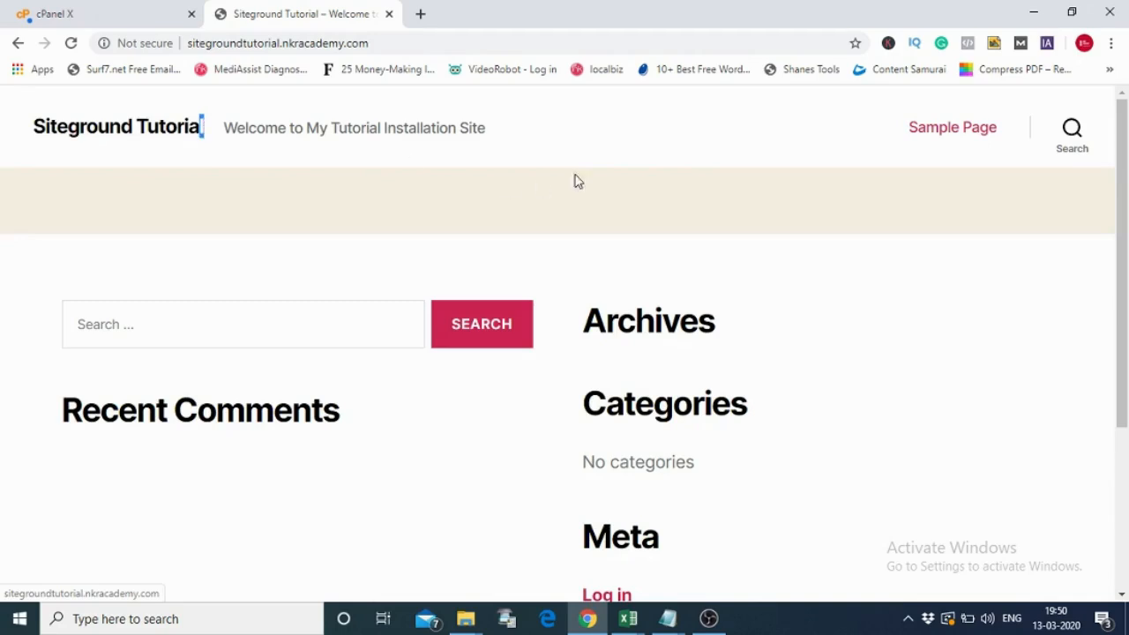
drag(520, 133, 227, 133)
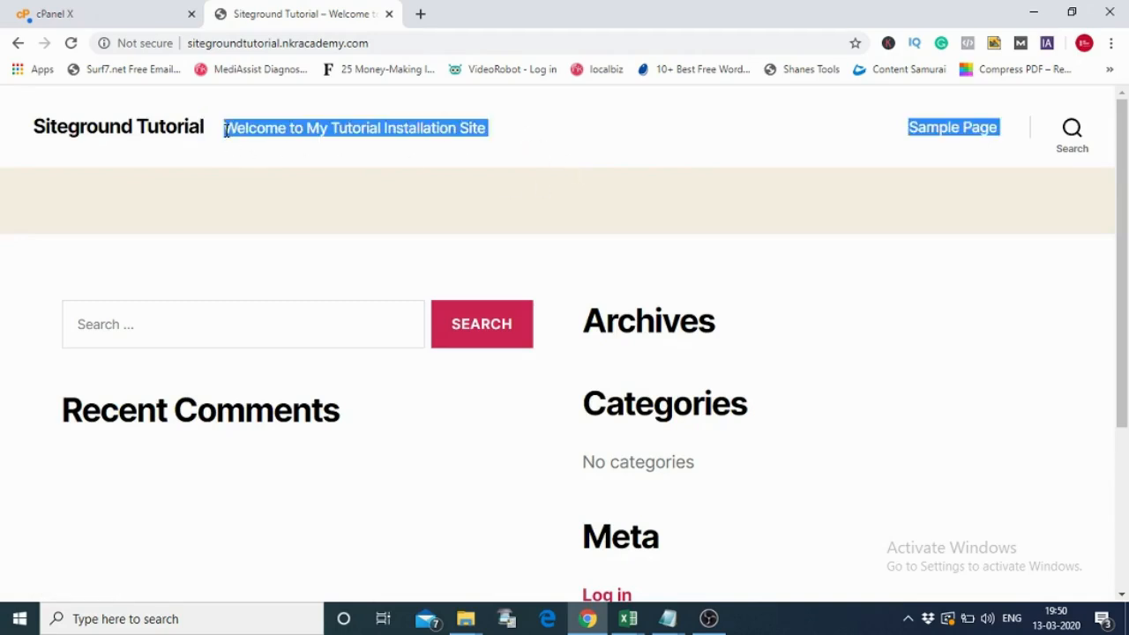
drag(1122, 265, 1124, 242)
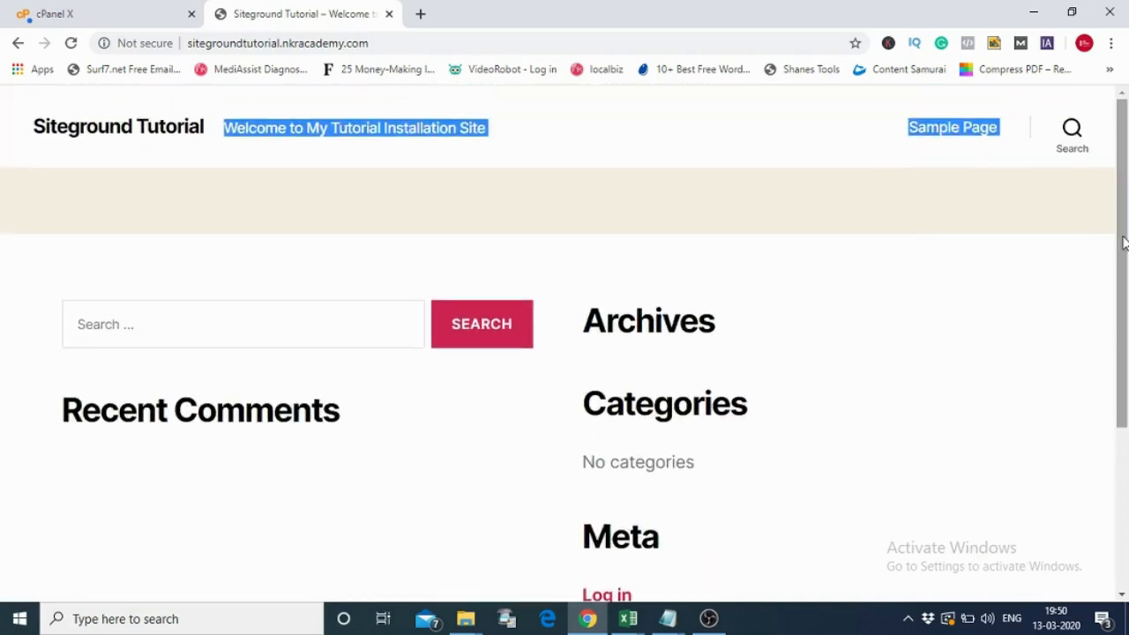
click(826, 316)
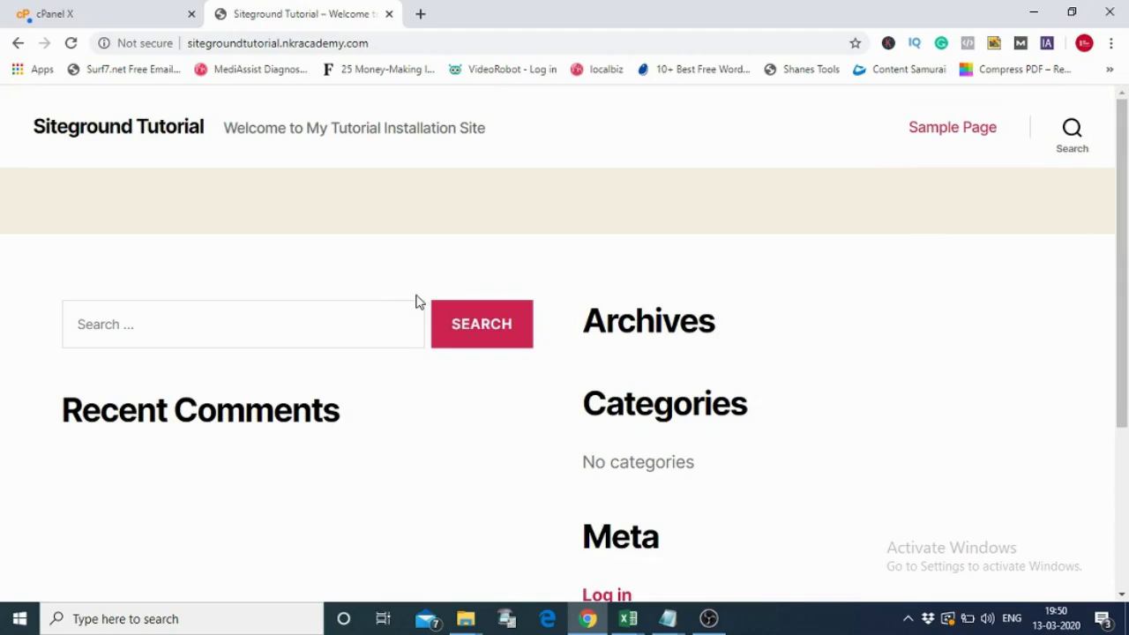
- Append /wp-admin to the site address to open the WordPress login page
click(411, 44)
click(410, 48)
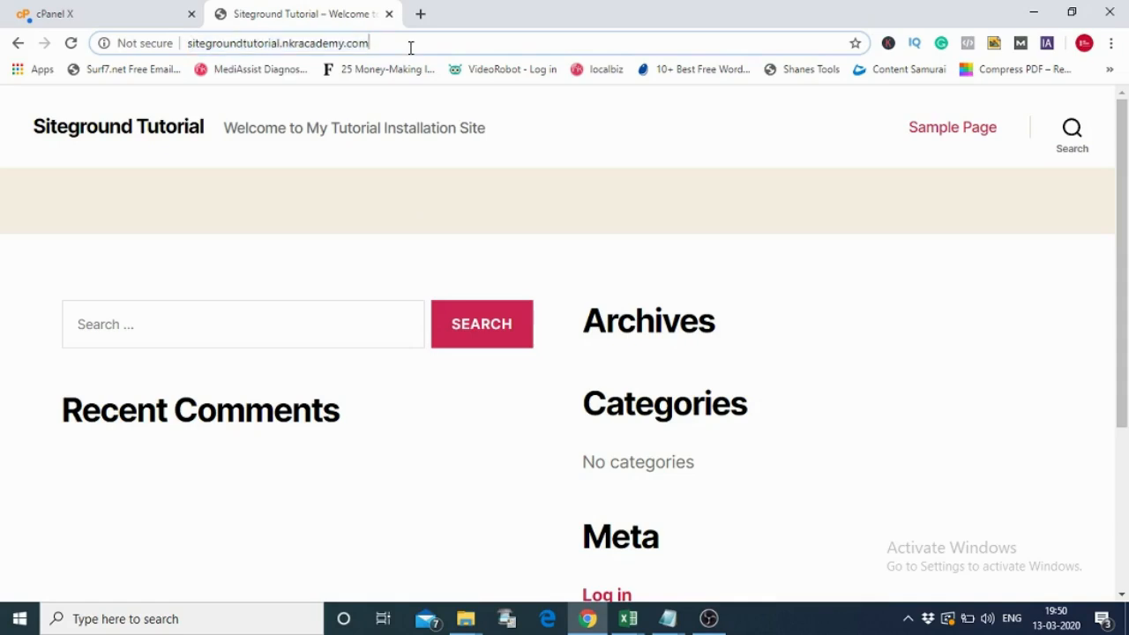
text(/wp-admin)
key(Return)
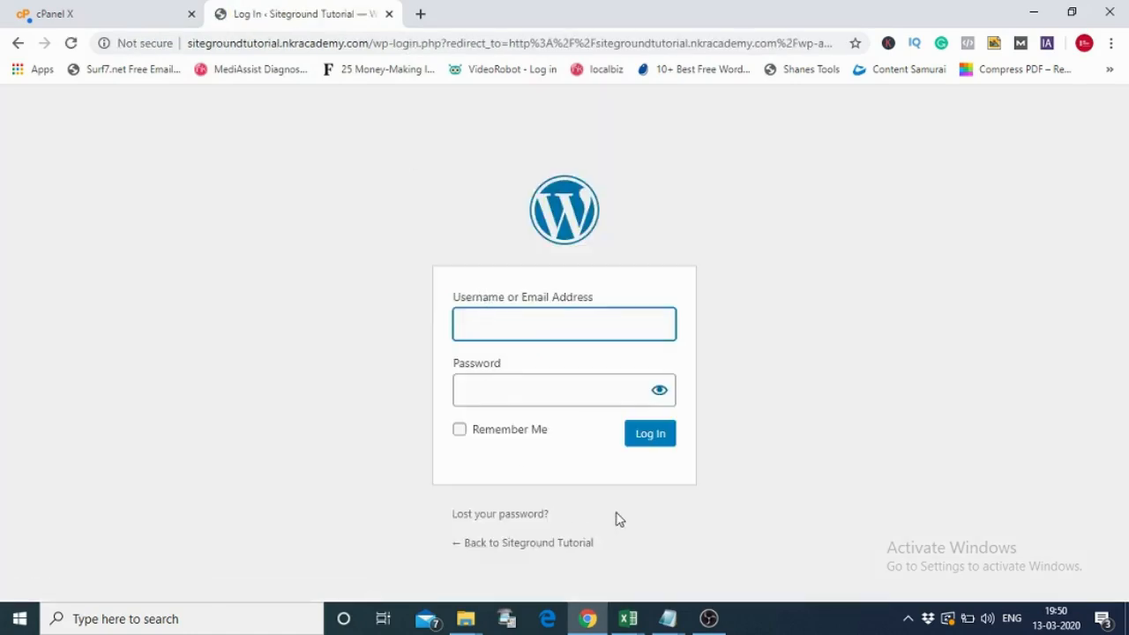
- Copy the admin username from the Untitled Notepad note into the login form
mouse_move(668, 617)
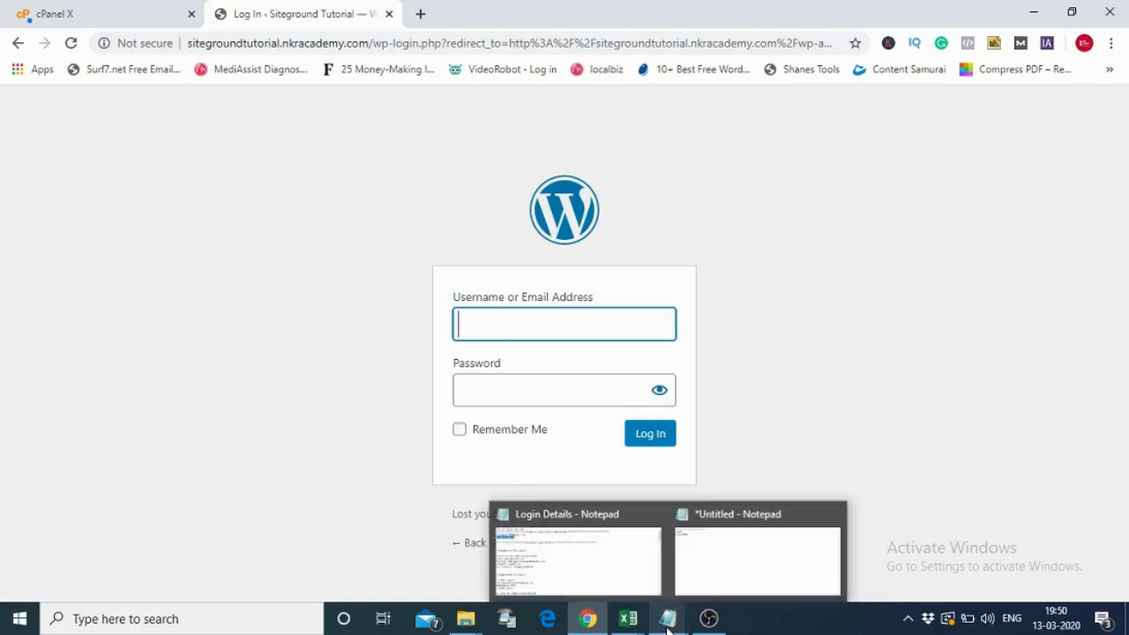
click(717, 591)
drag(217, 222, 173, 222)
key(ctrl+c)
key(alt+Tab)
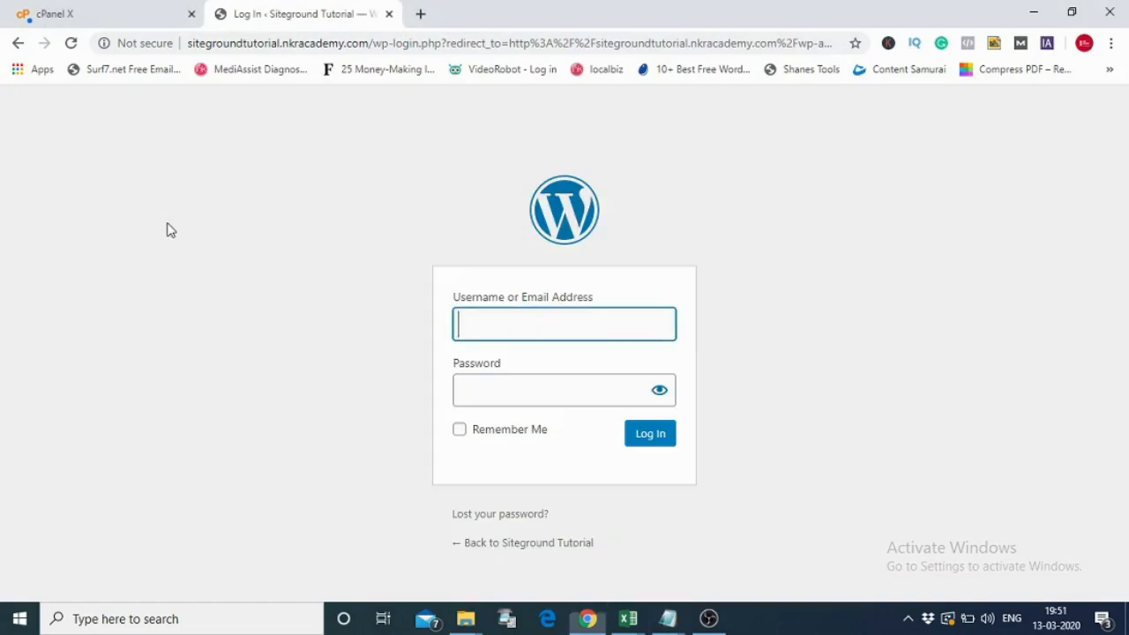
key(ctrl+v)
- Copy the admin password from the note into the login form and log in
key(alt+Tab)
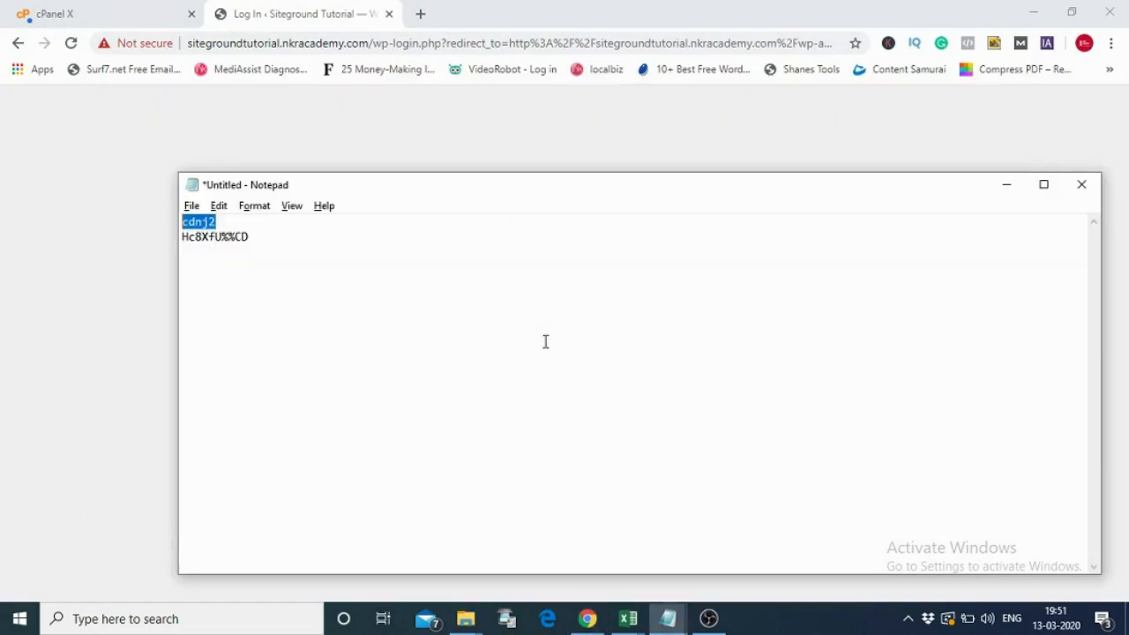
drag(258, 240, 185, 240)
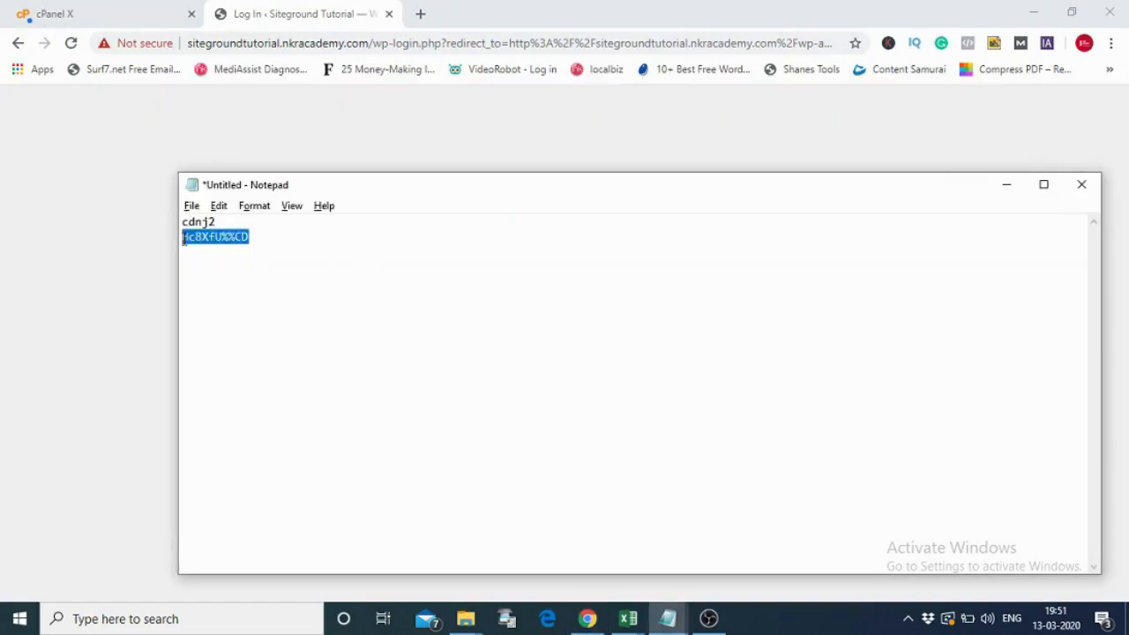
key(alt+Tab)
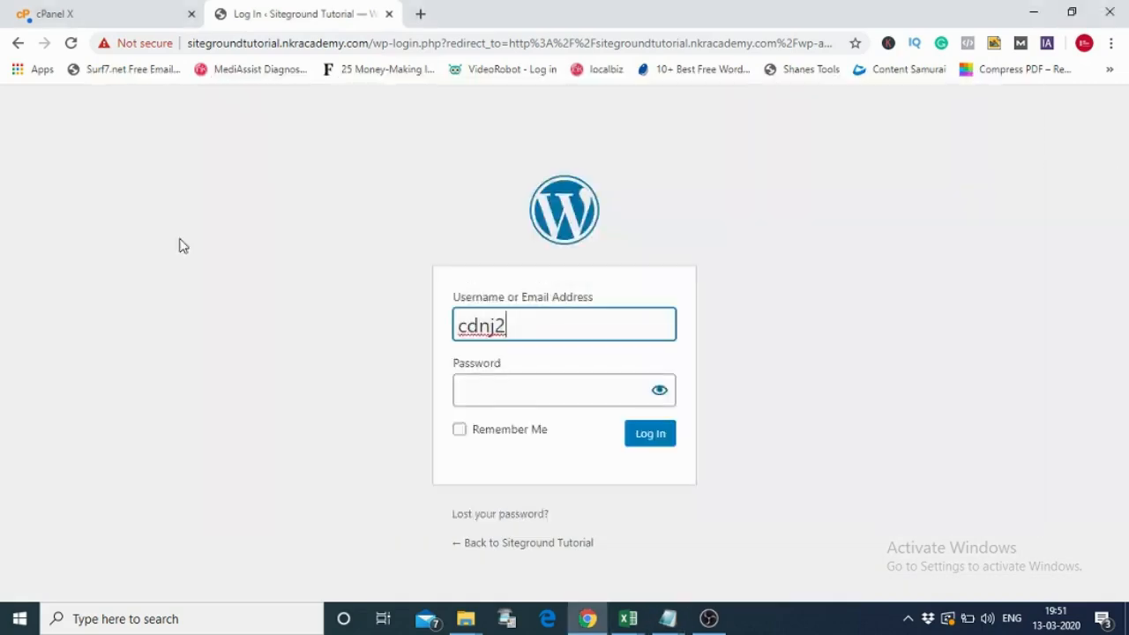
click(529, 390)
key(ctrl+v)
click(649, 448)
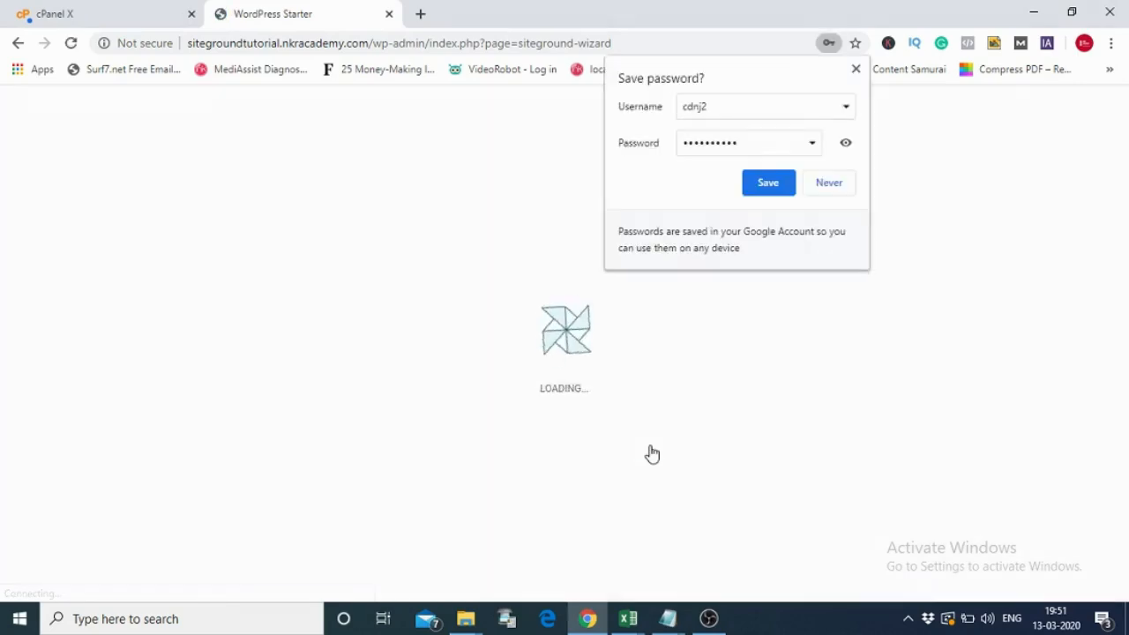
- Dismiss the save-password prompt and exit the WordPress Starter wizard
click(856, 70)
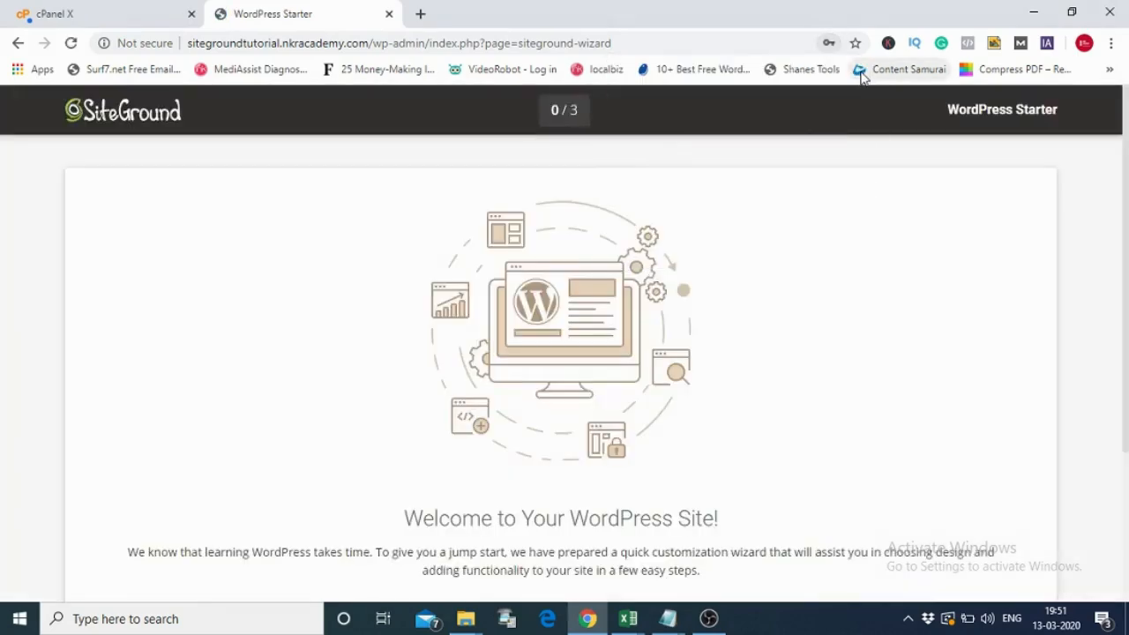
drag(1126, 157, 1127, 306)
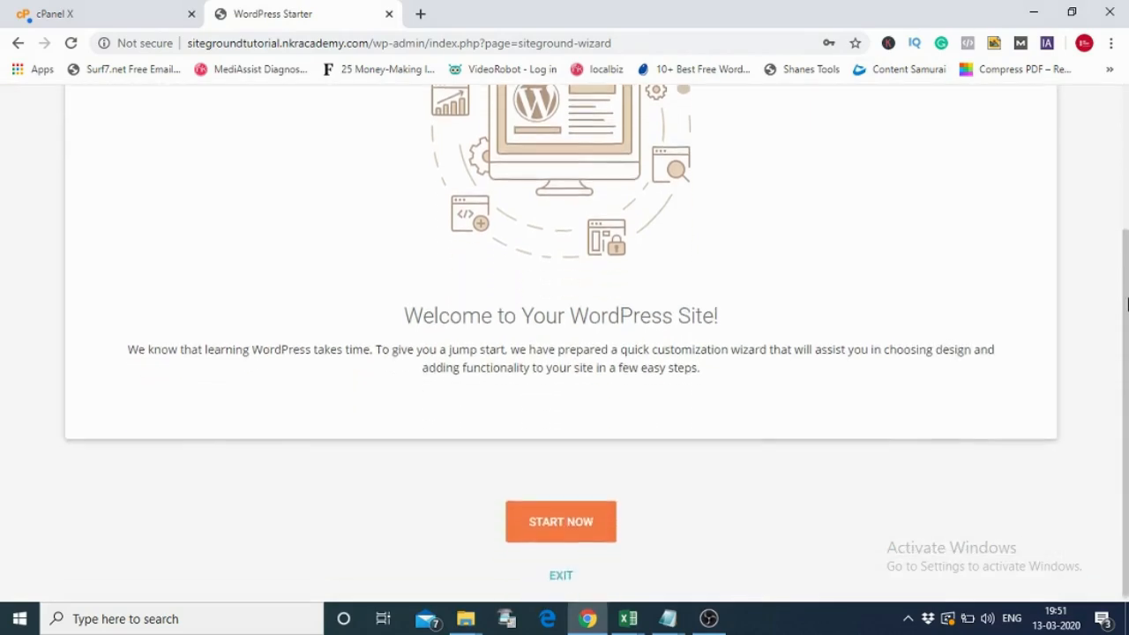
click(558, 573)
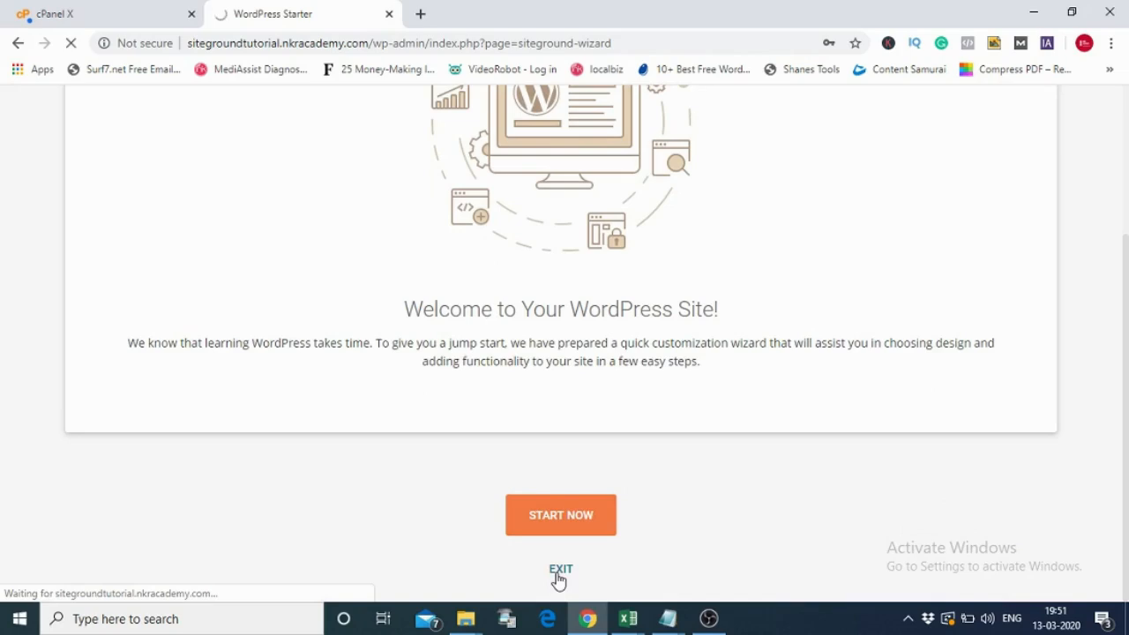